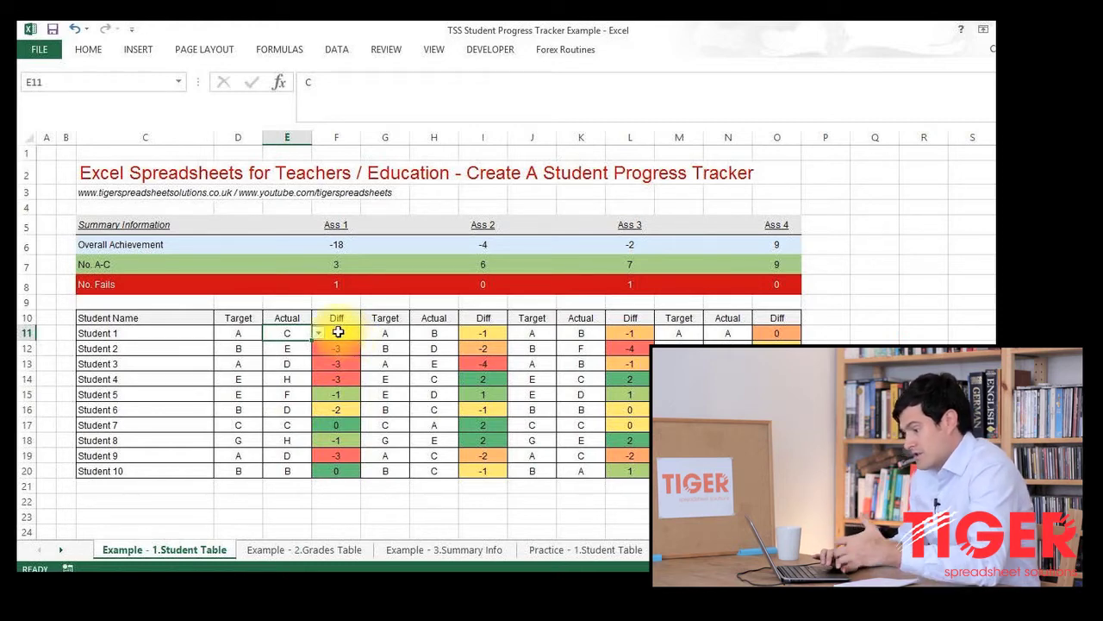
Examine the Diff formula, student names and grades on the Example - 1.Student Table sheet, and view the example grades table
click(338, 332)
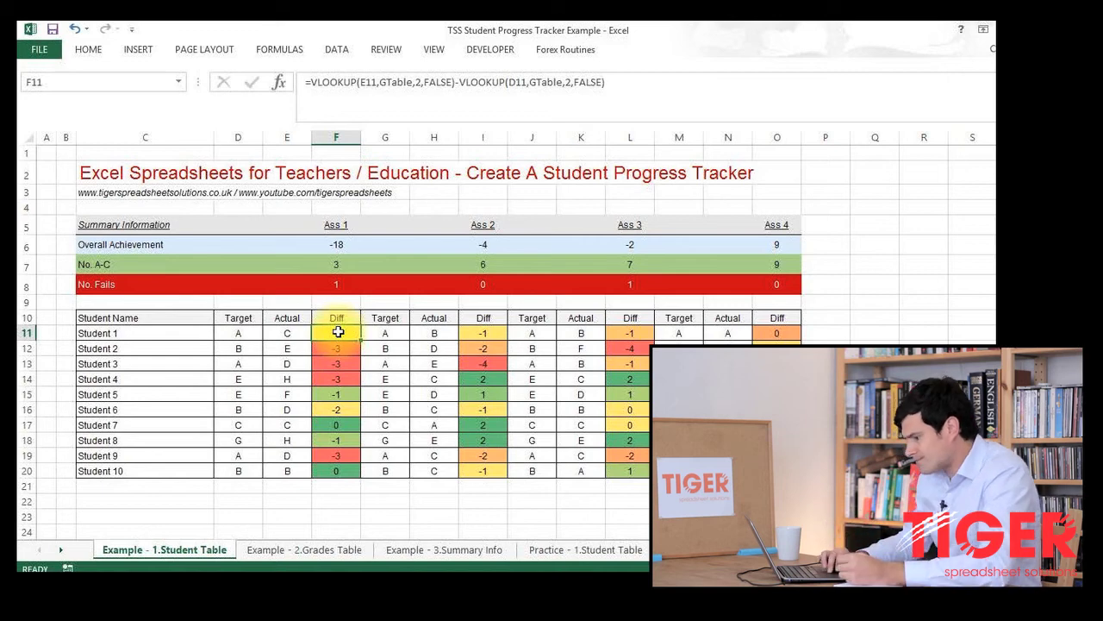
click(156, 355)
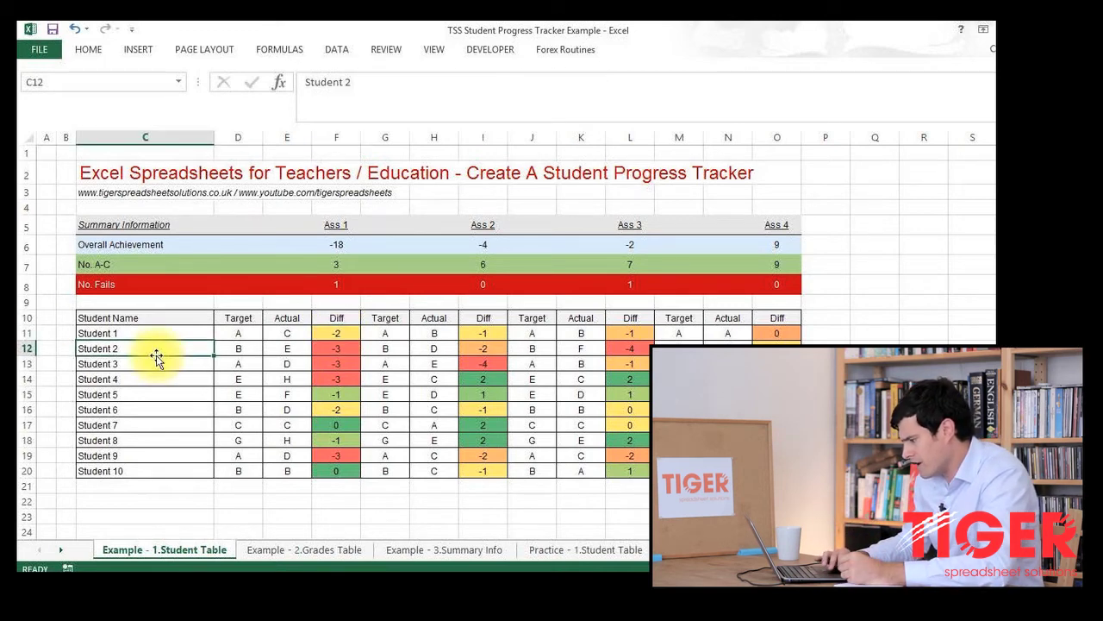
click(288, 378)
click(826, 394)
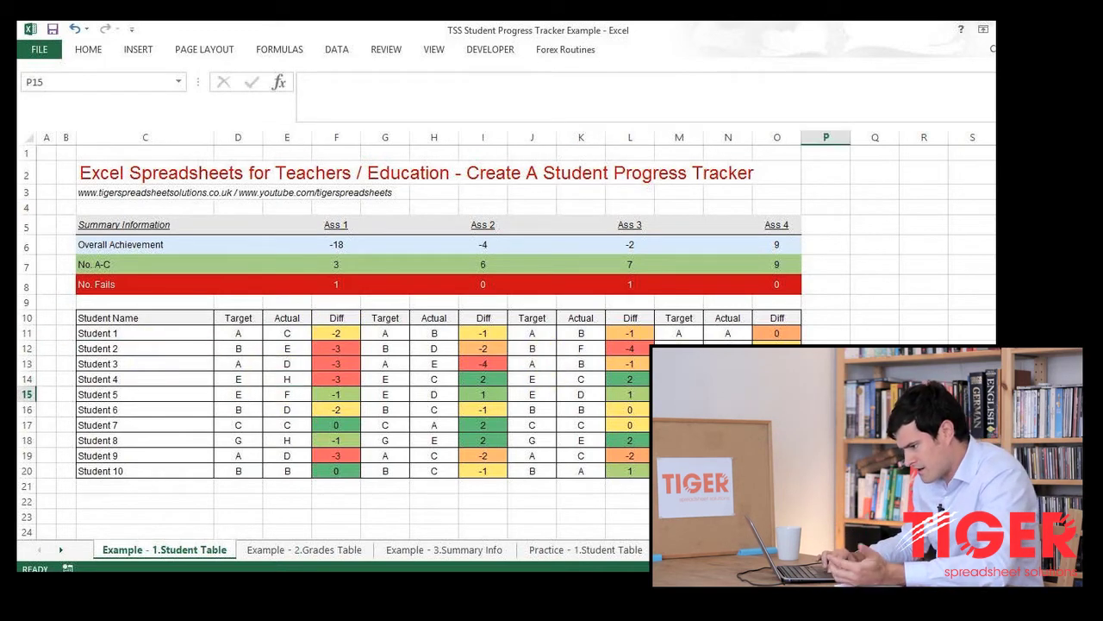
drag(140, 340, 148, 471)
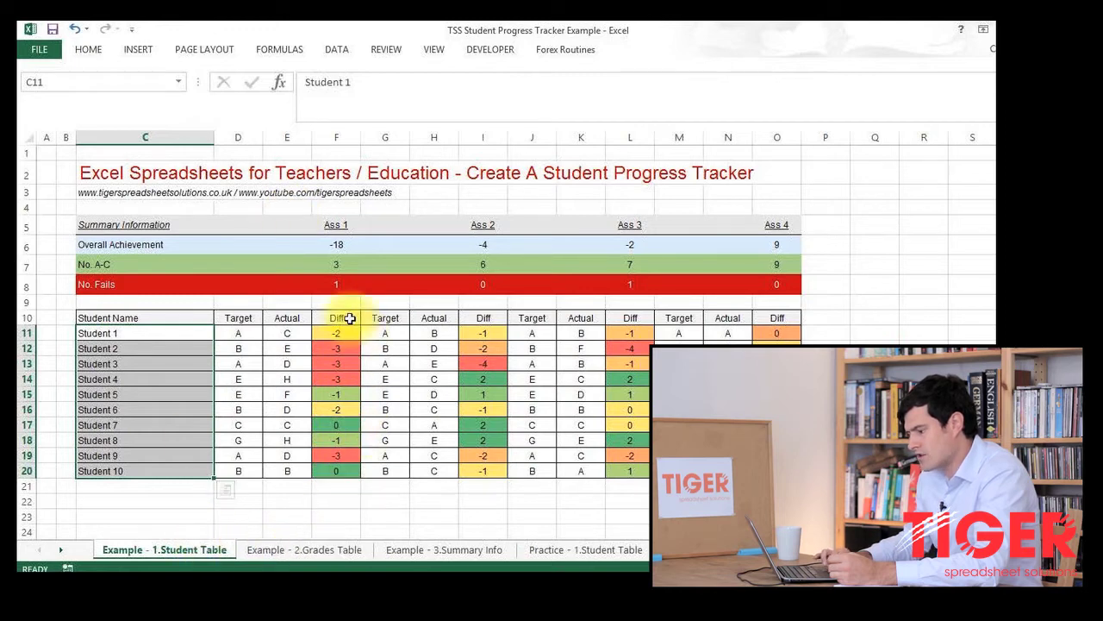
click(289, 332)
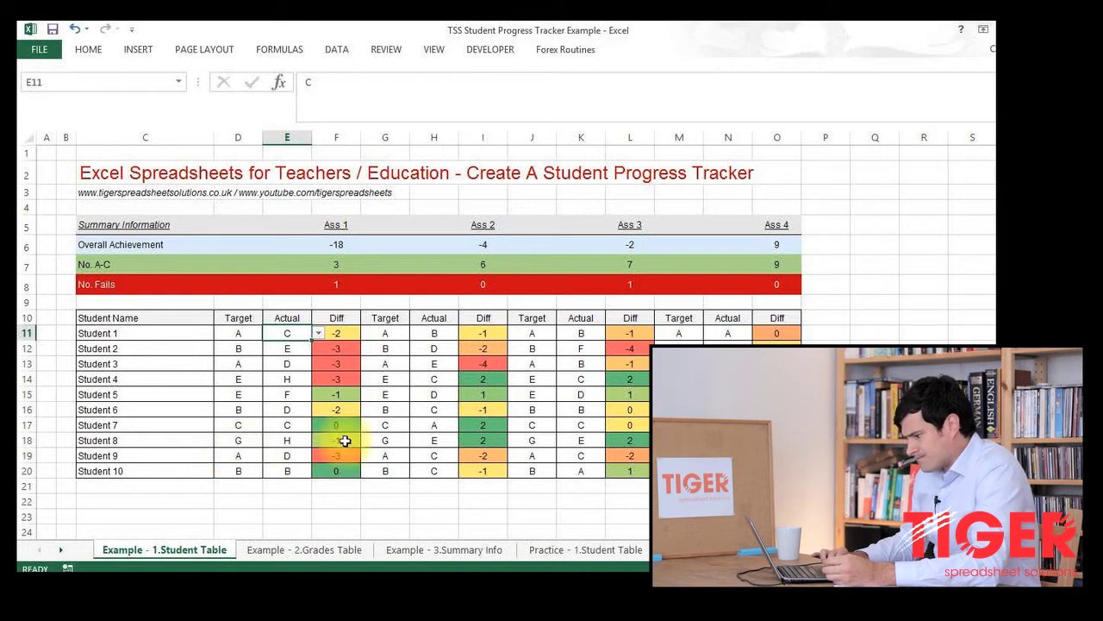
click(238, 334)
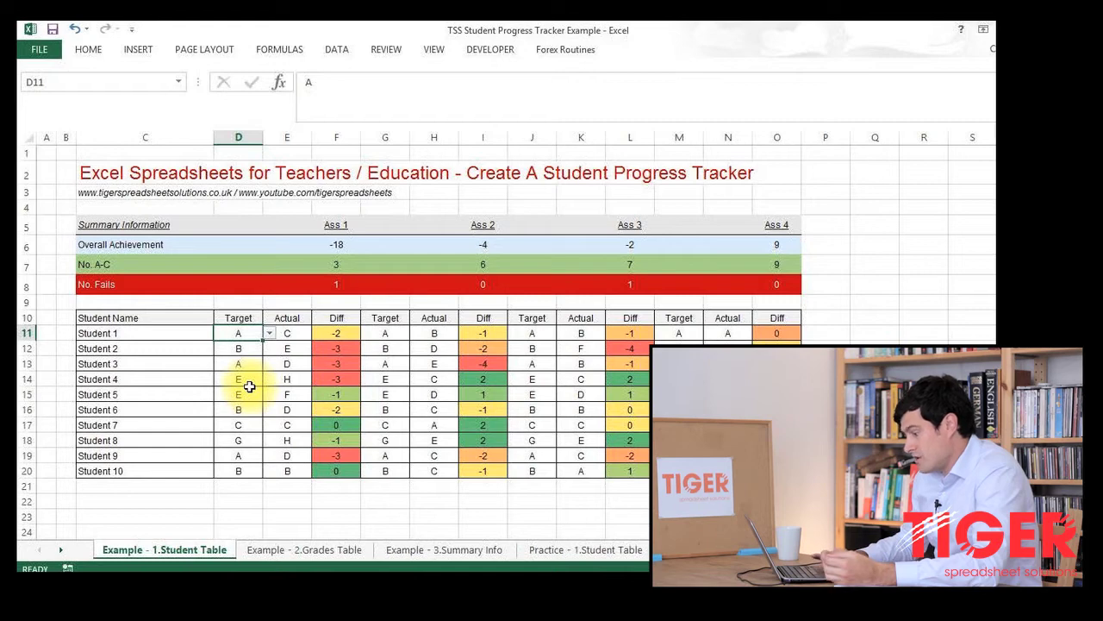
click(320, 549)
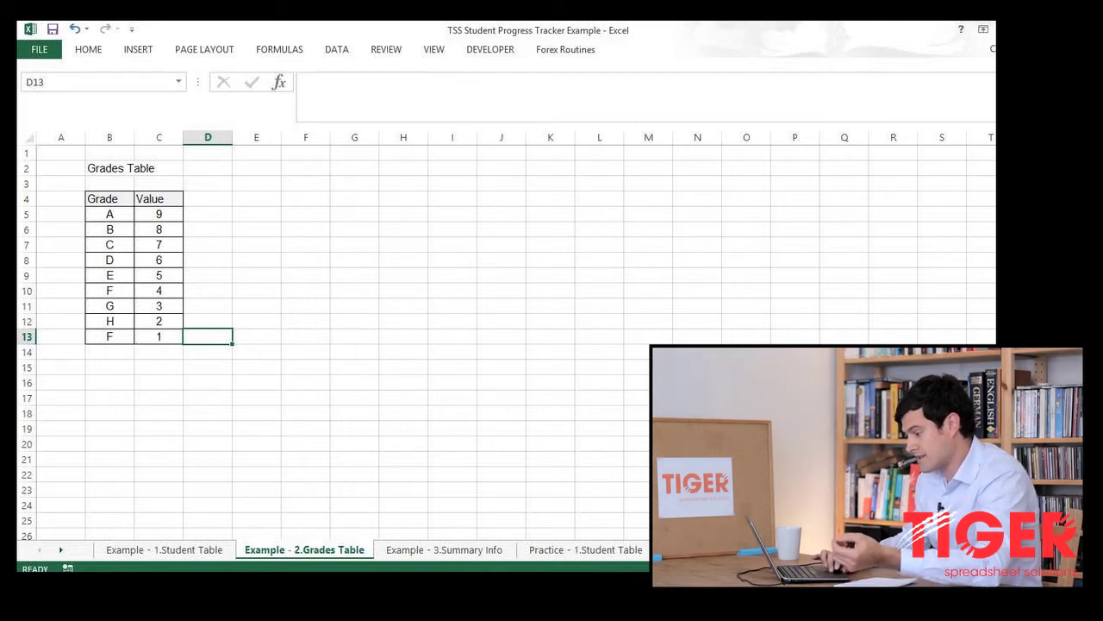
Enter the grades A, B, C and D in cells B5:B8 of the Practice - 2.Grades Table sheet
key(ctrl+Page_Down)
key(ctrl+Page_Down)
key(ctrl+Page_Down)
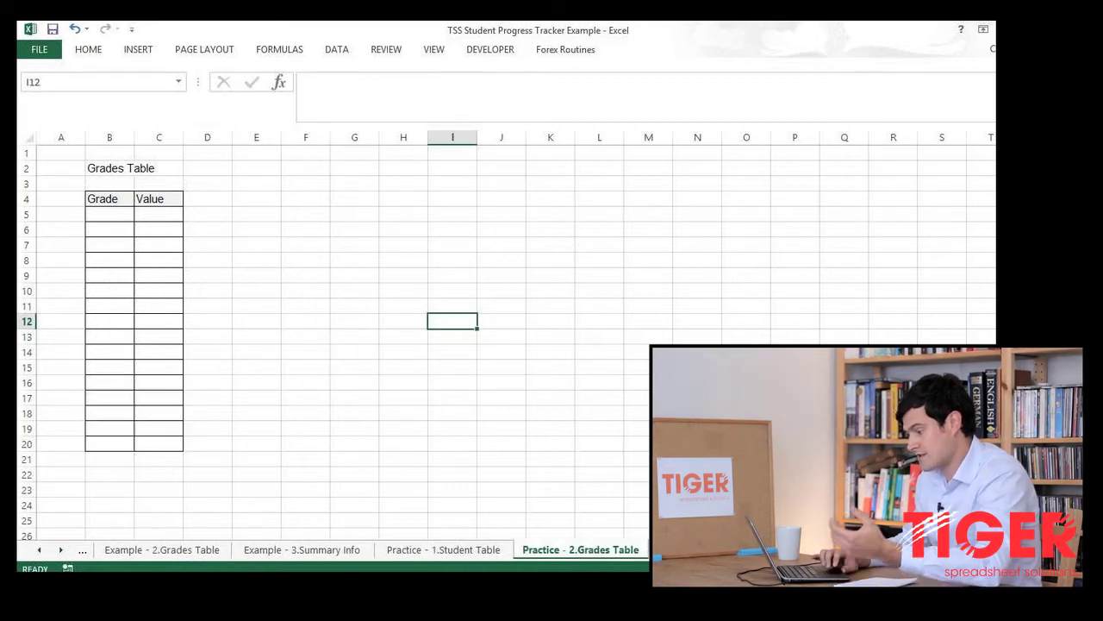
click(117, 211)
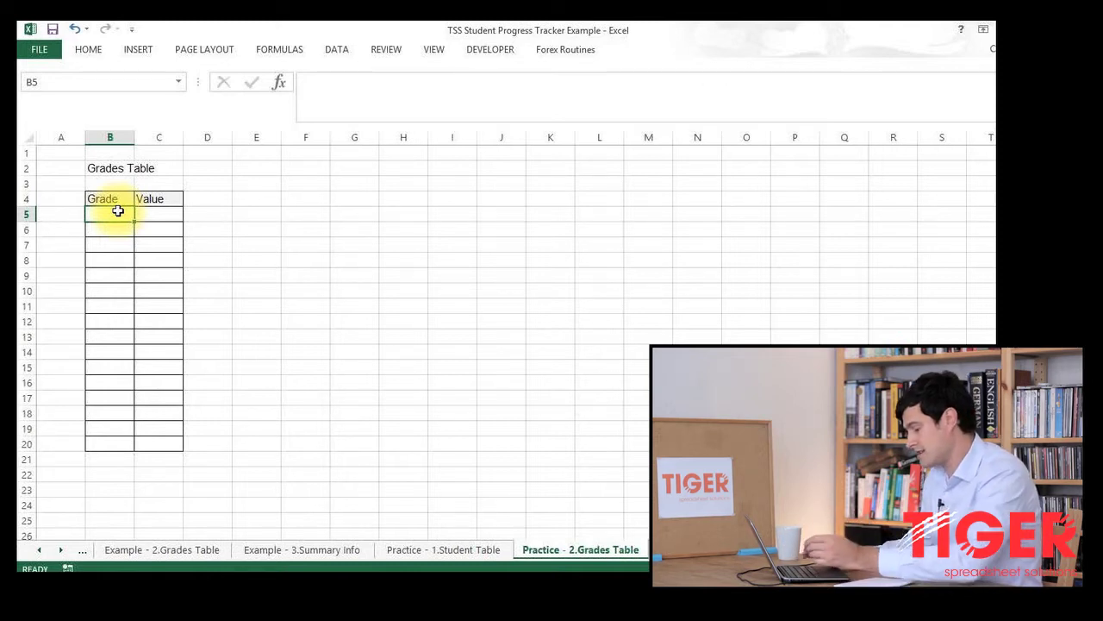
text(A)
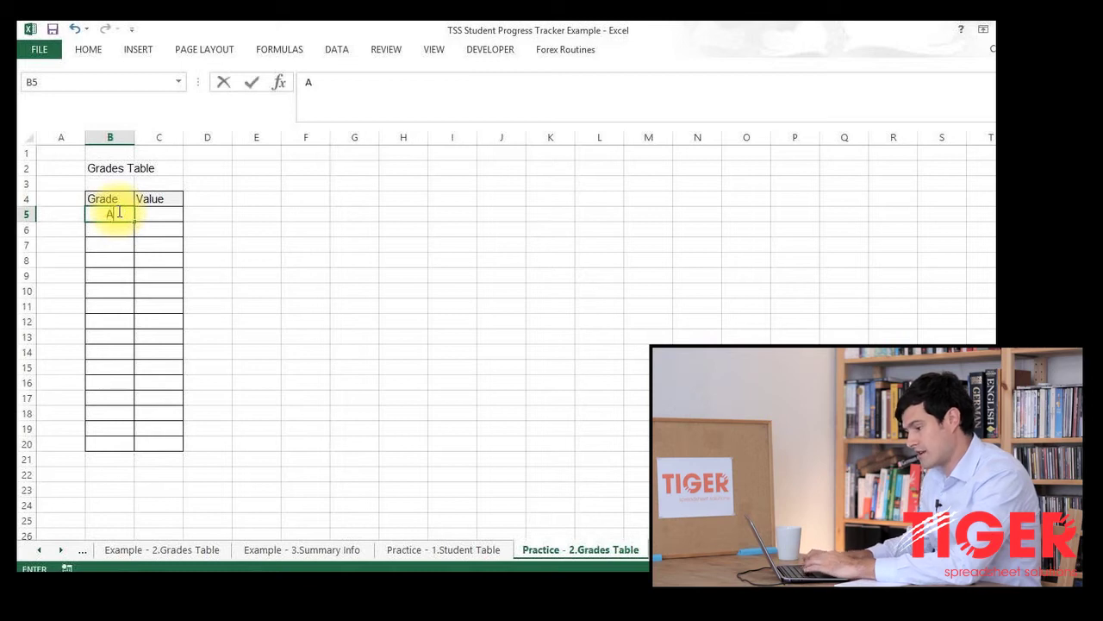
key(Return)
text(B)
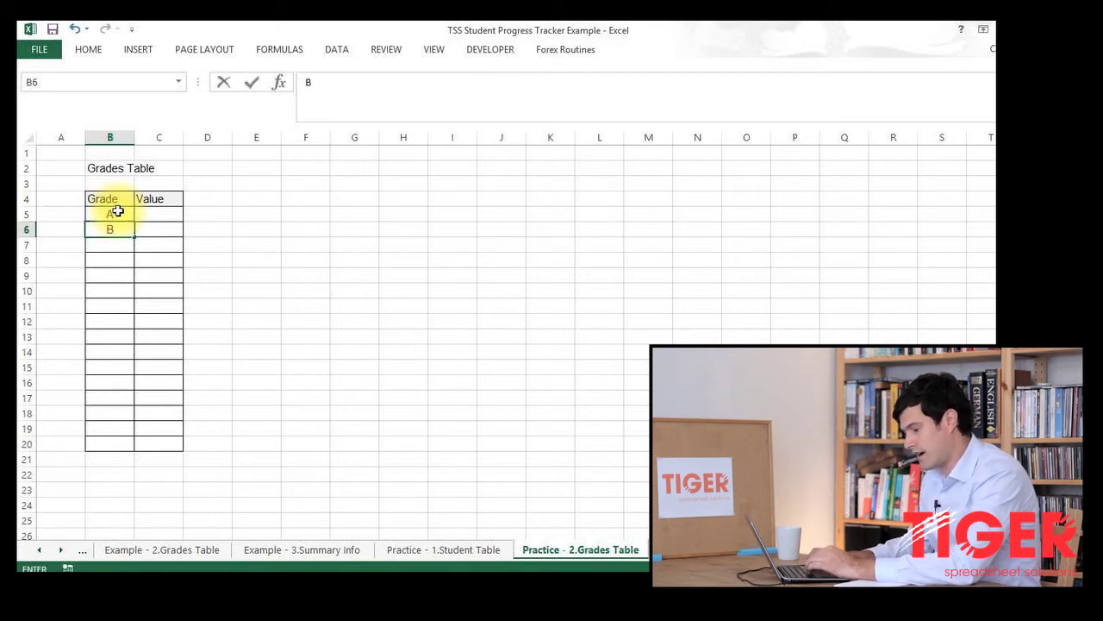
key(Return)
text(C)
key(Return)
key(Return)
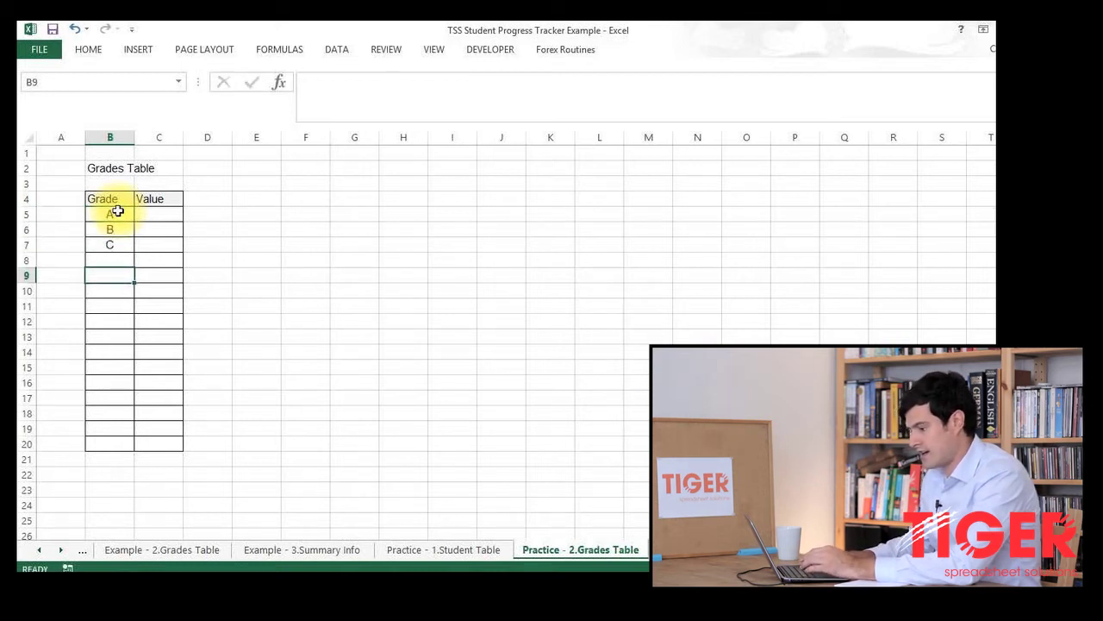
key(Up)
text(D)
click(118, 212)
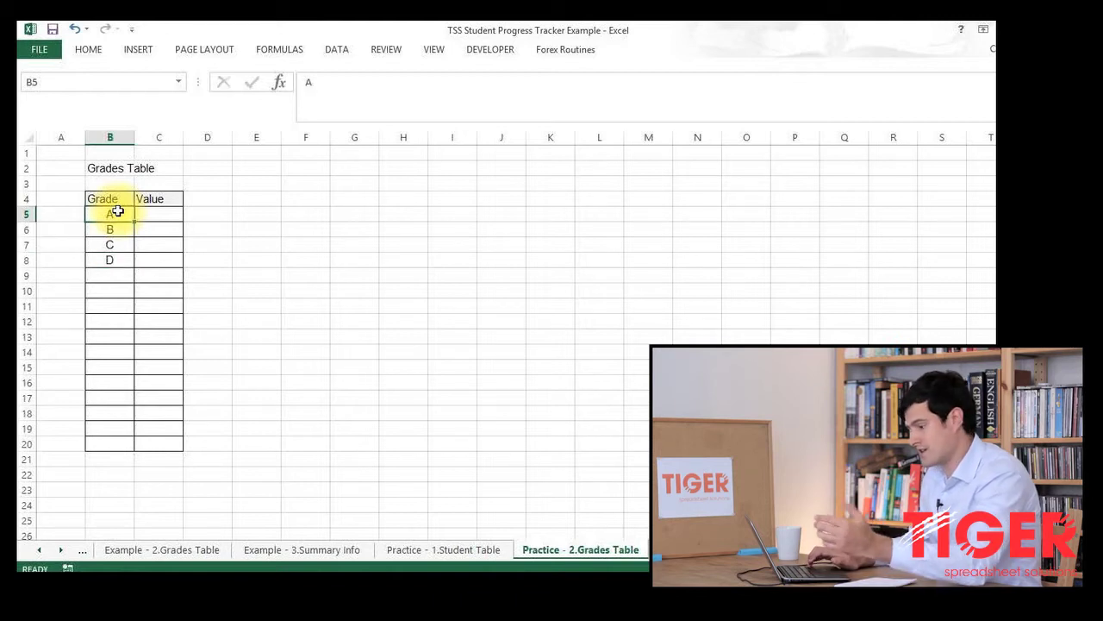
Fill in the values 4, 3, 2 and 1 beside grades A to D in cells C5:C8
key(Right)
text(4)
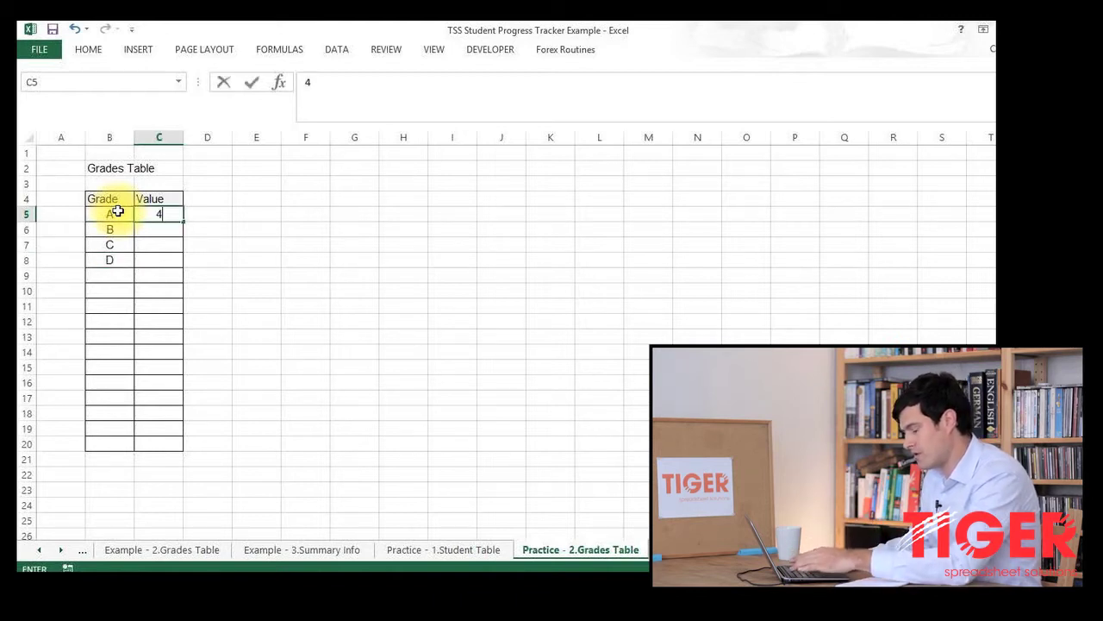
key(Return)
text(3)
key(Return)
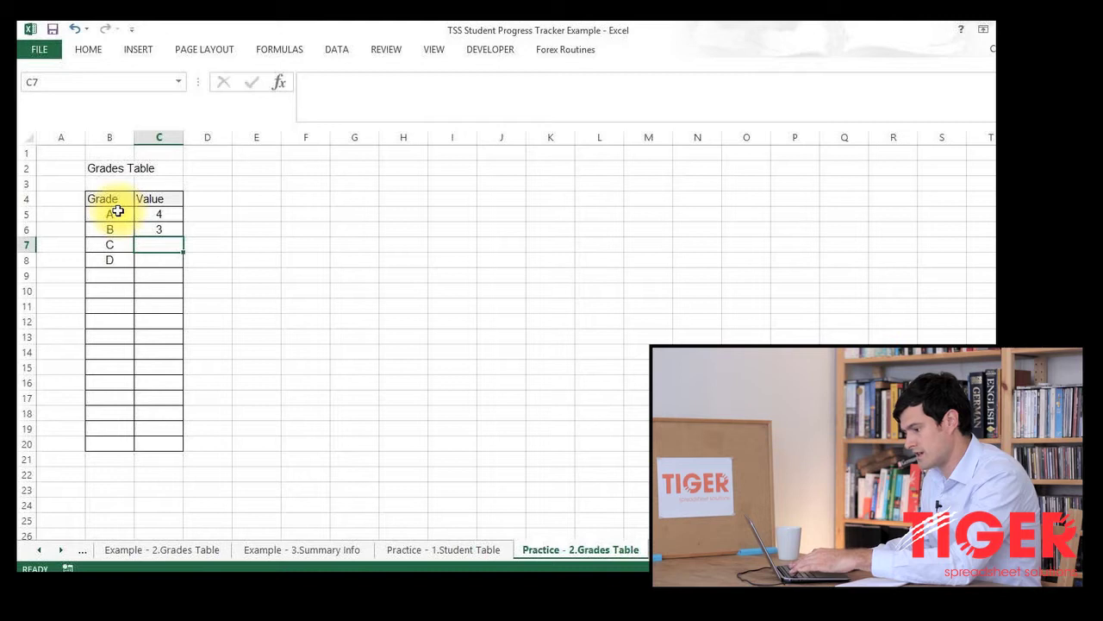
text(2)
key(Return)
text(1)
key(Return)
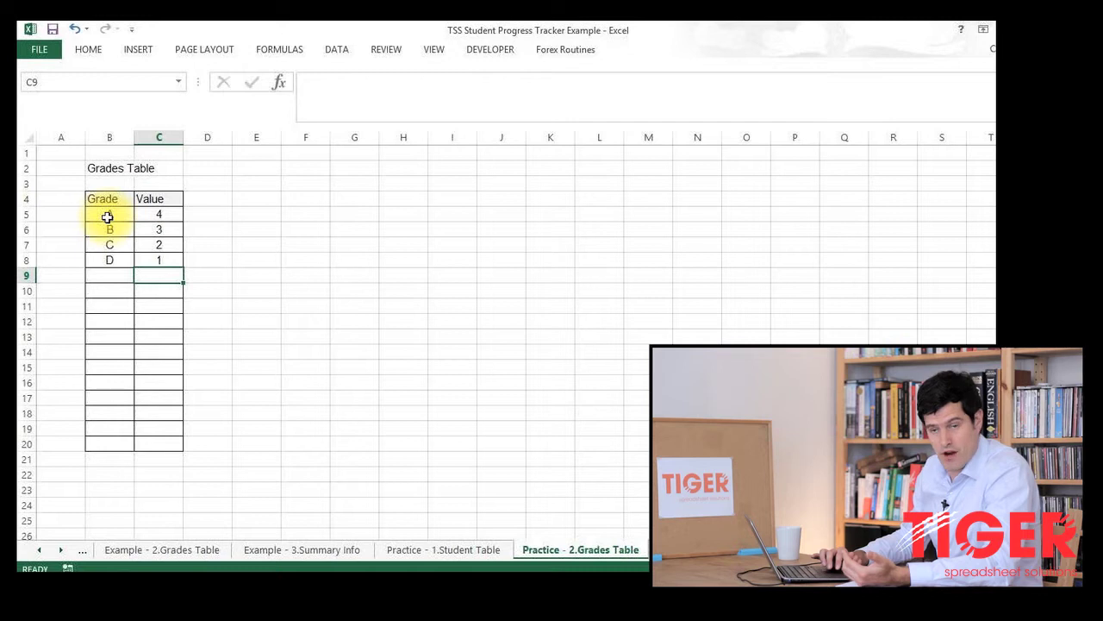
Name the grade and value range B5:C8 GradesTable, and check the workbook's list of defined names
drag(107, 217, 158, 260)
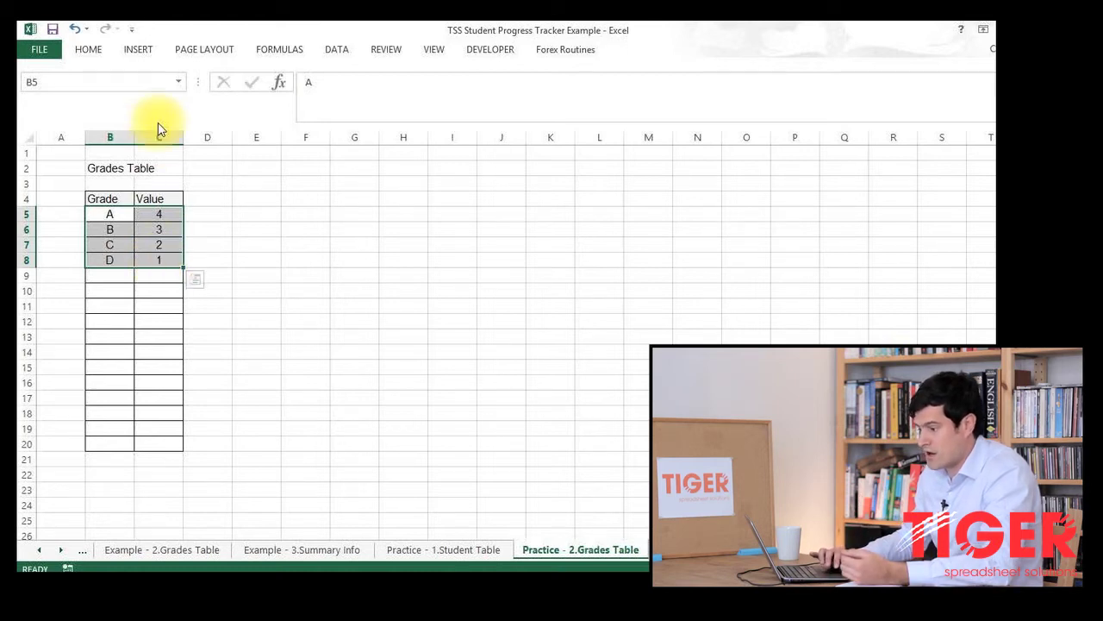
click(104, 83)
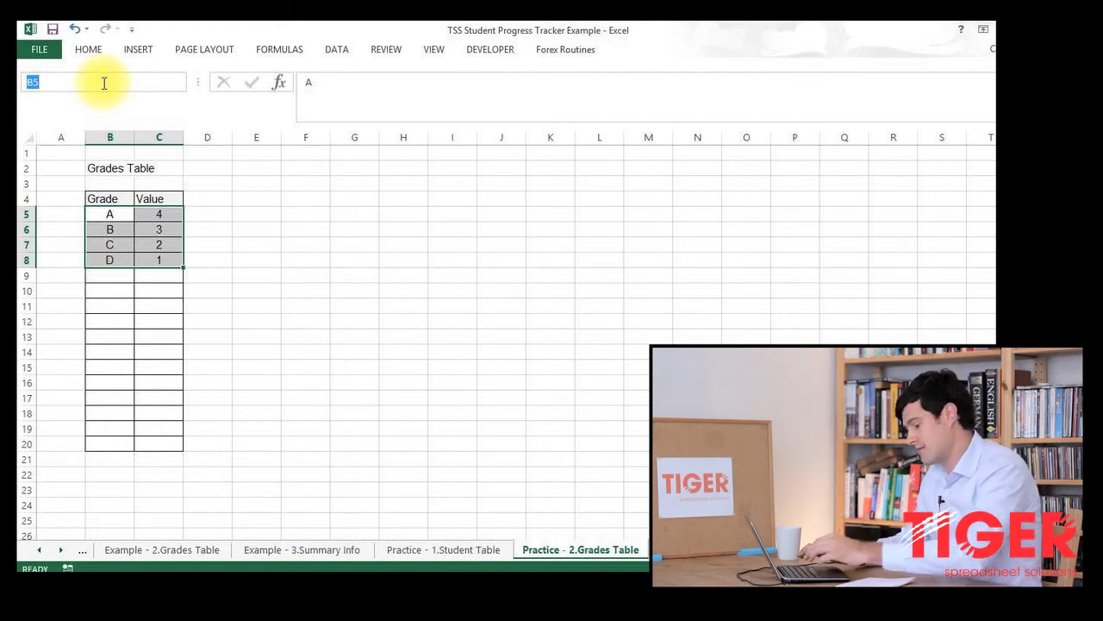
text(G)
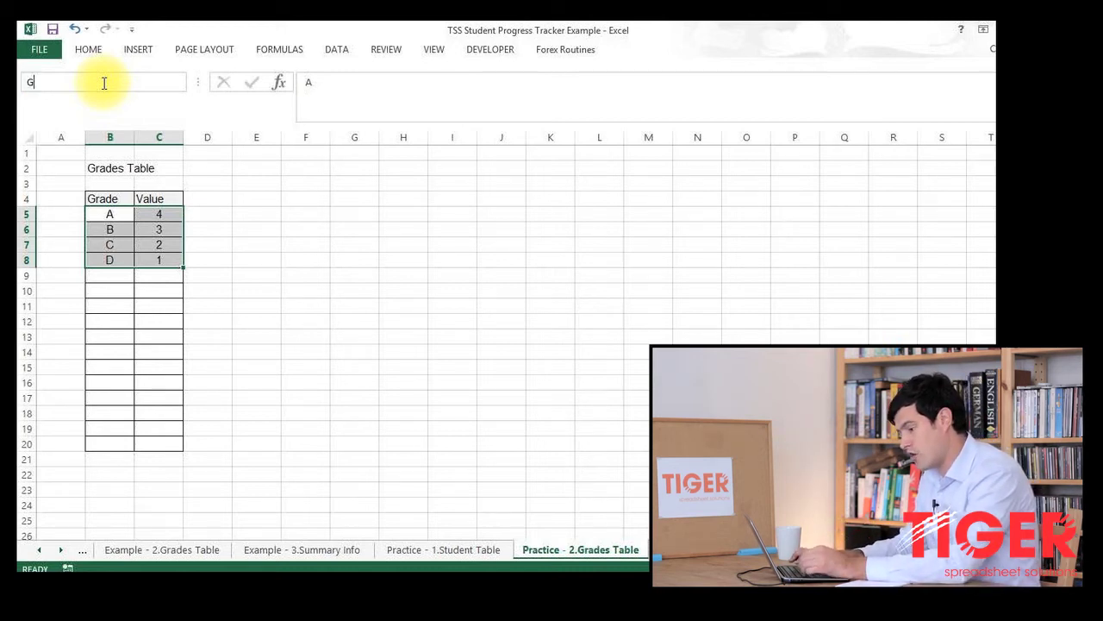
text(rades)
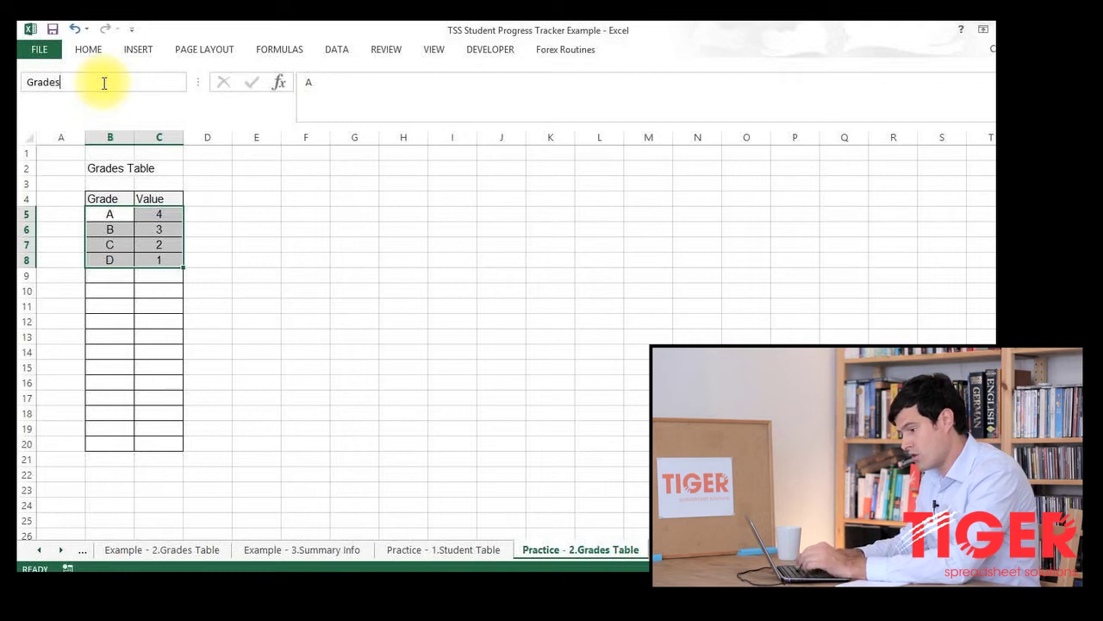
text(Table)
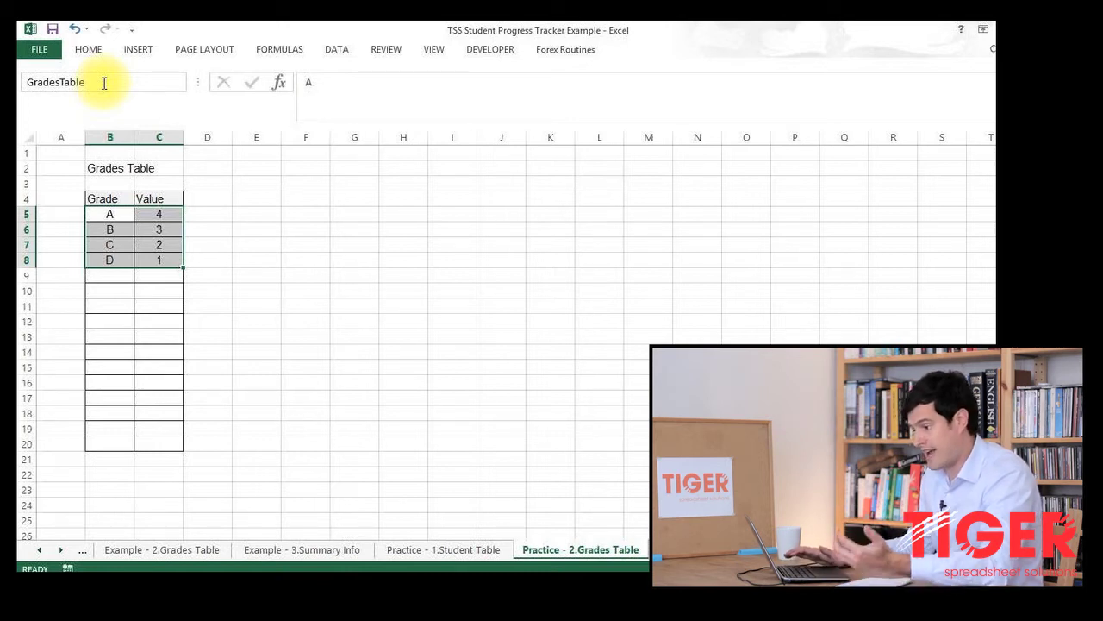
key(Return)
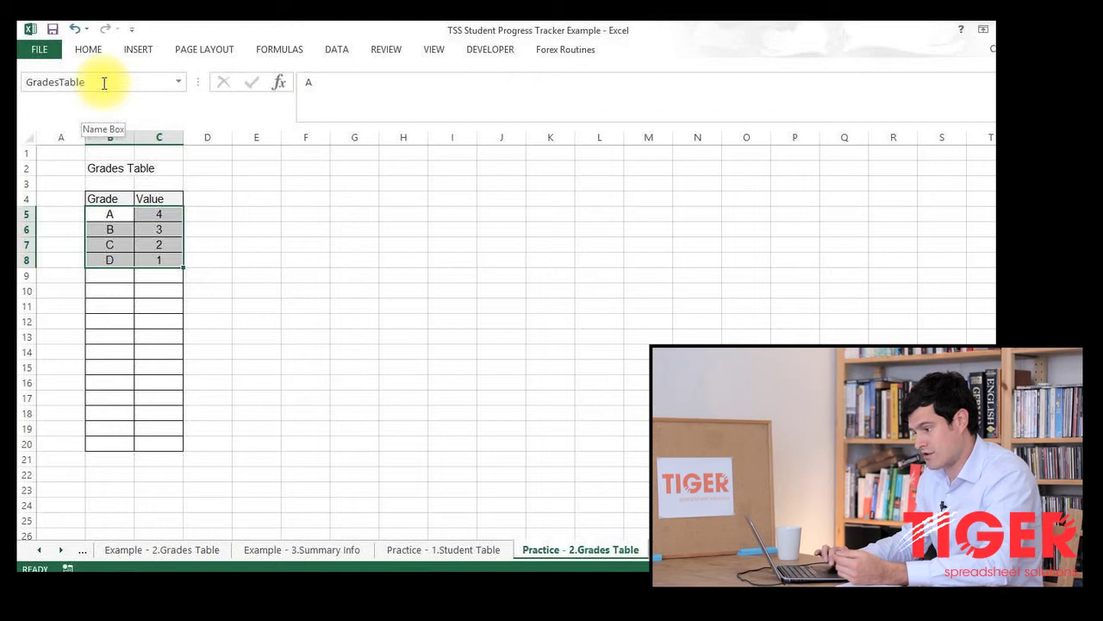
click(114, 275)
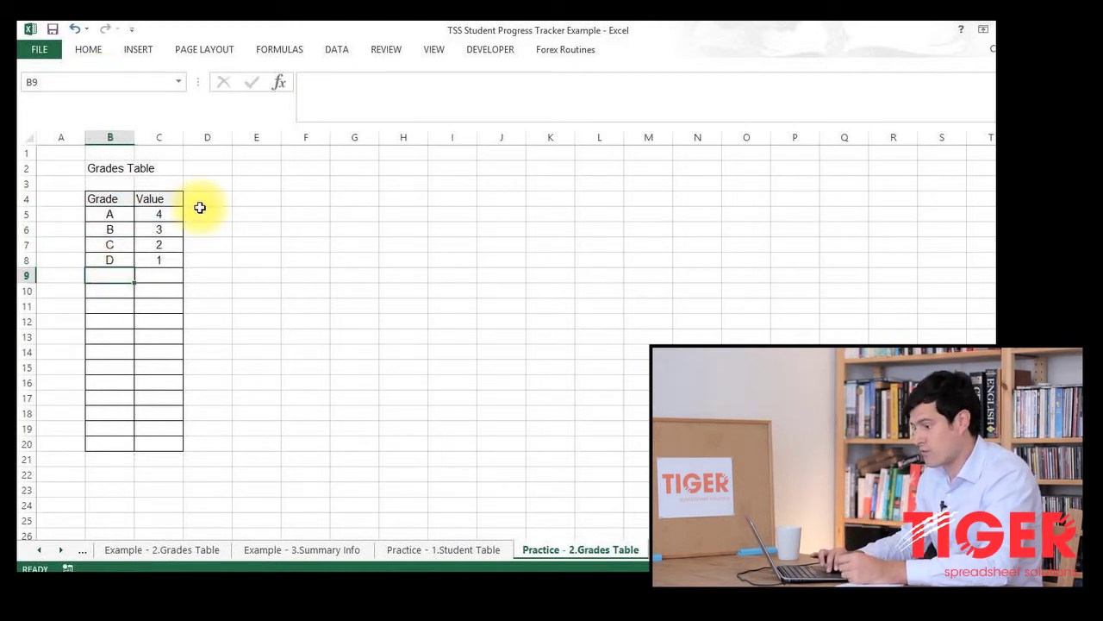
click(181, 85)
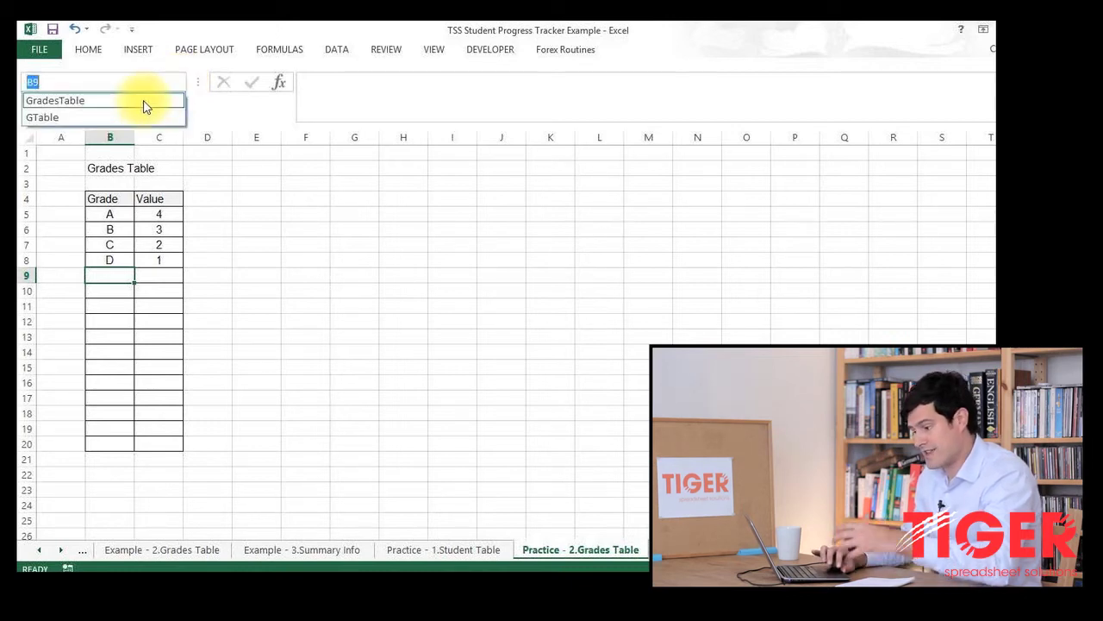
key(Escape)
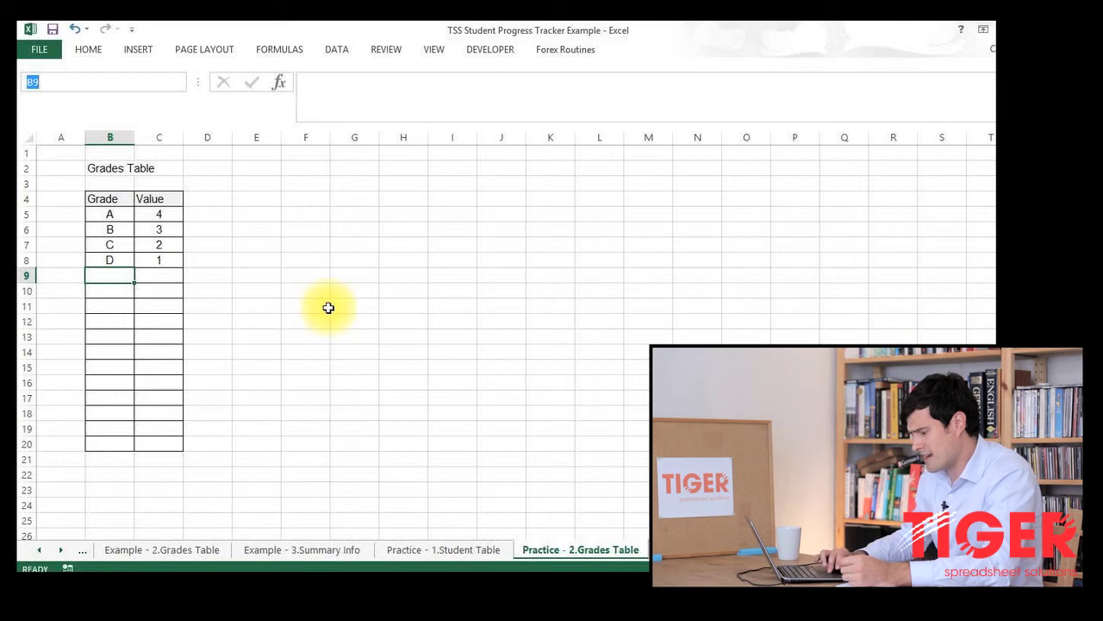
On the Practice - 1.Student Table sheet, enter target grade A and actual grade B for Student 1's first assessment
click(454, 551)
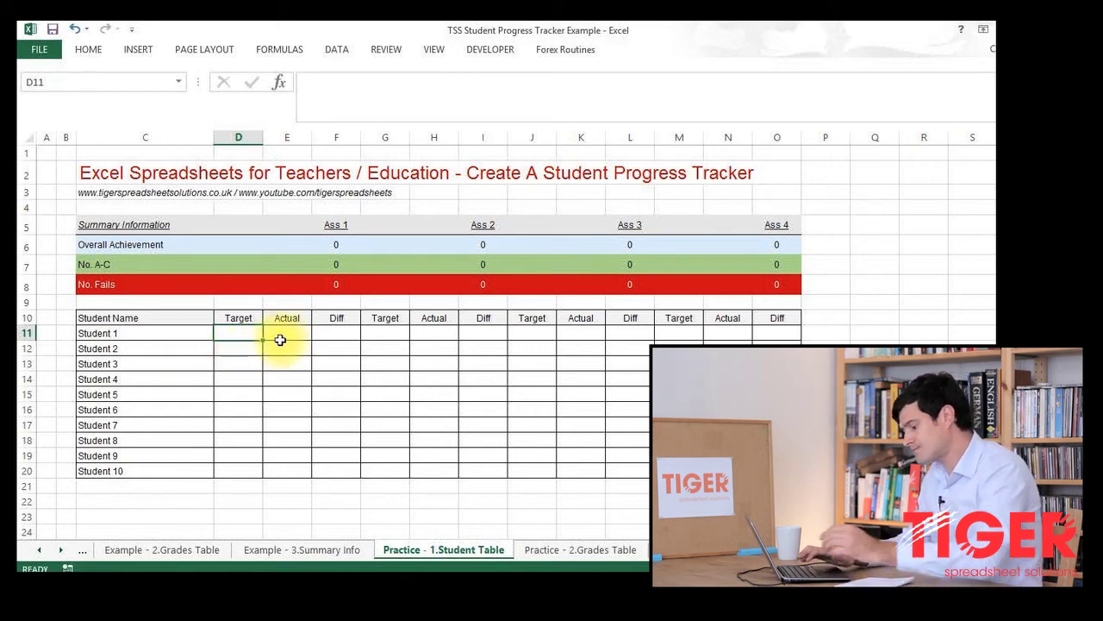
text(A)
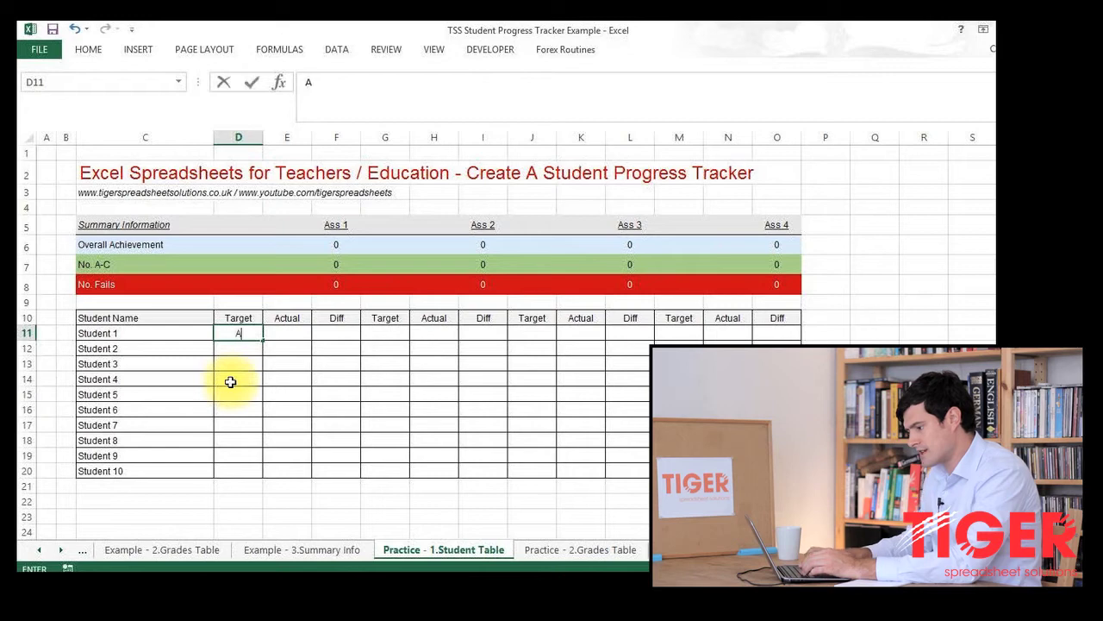
key(Tab)
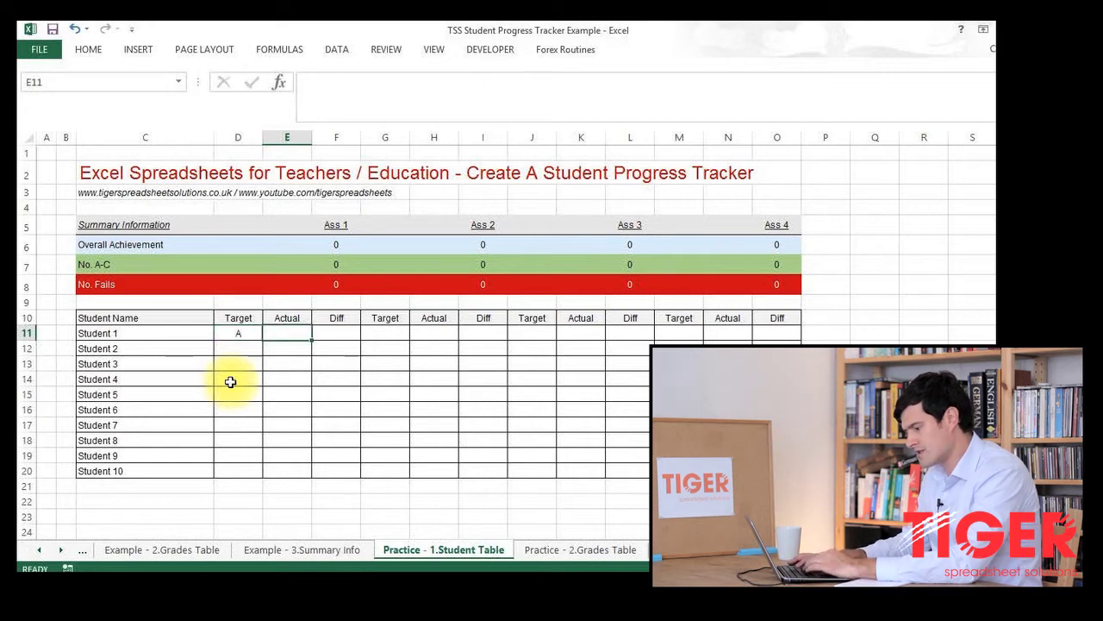
text(B)
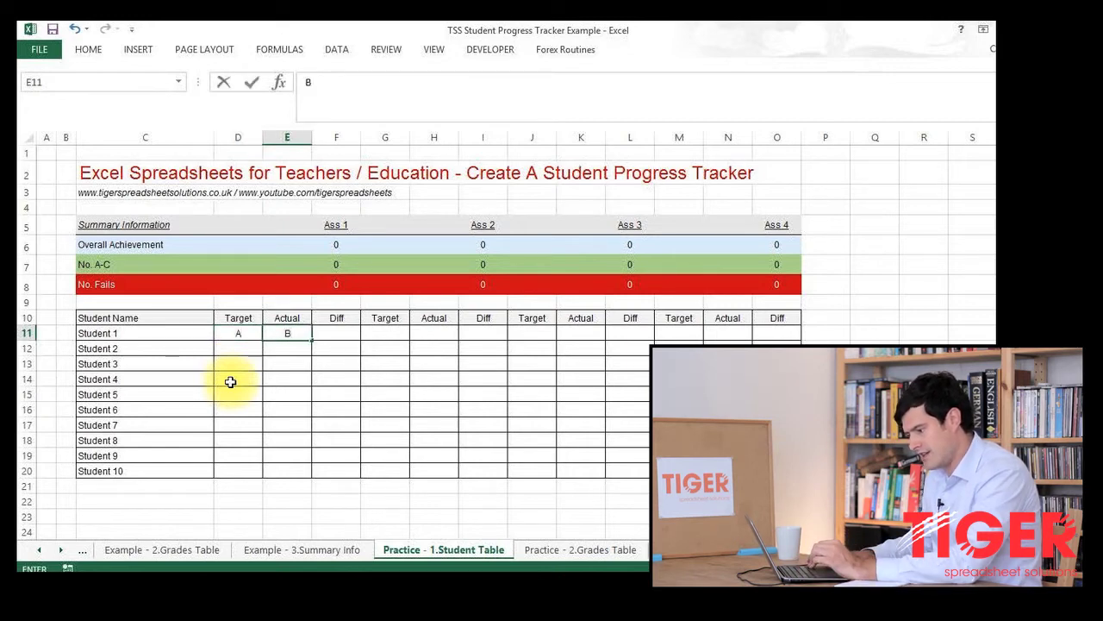
key(Tab)
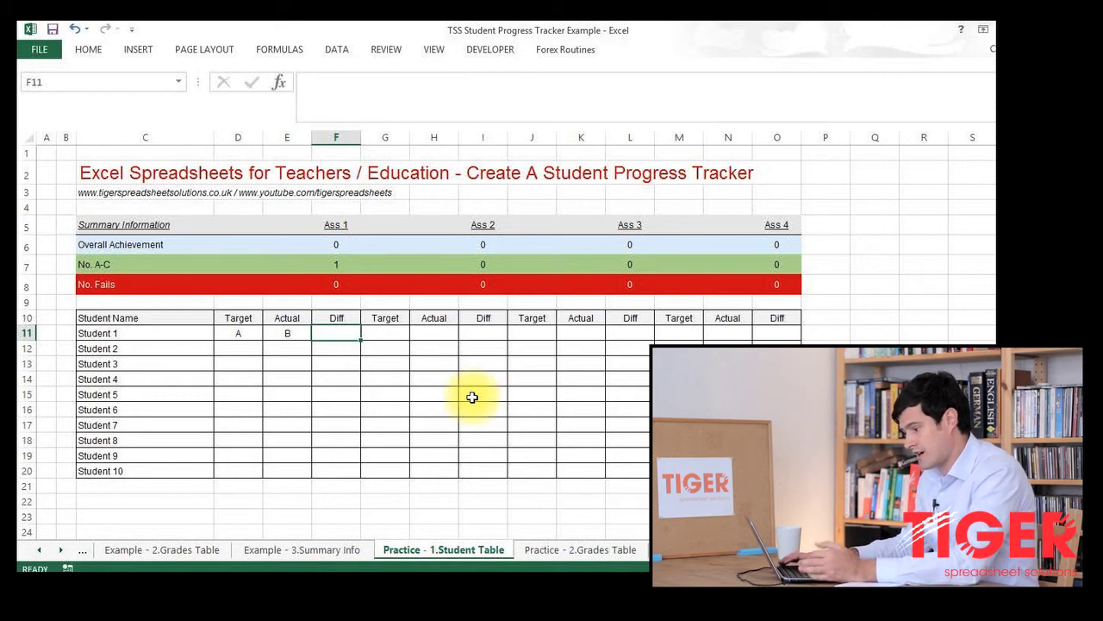
In cell F11, begin a VLOOKUP formula with target grade D11 as the lookup value and GradesTable as the table array
text(=)
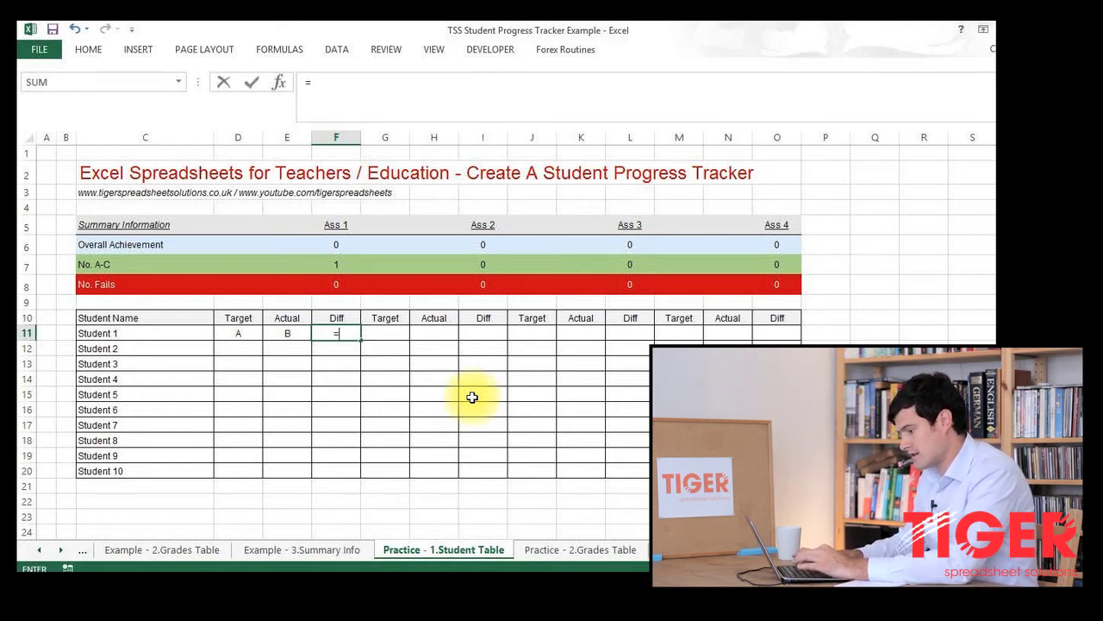
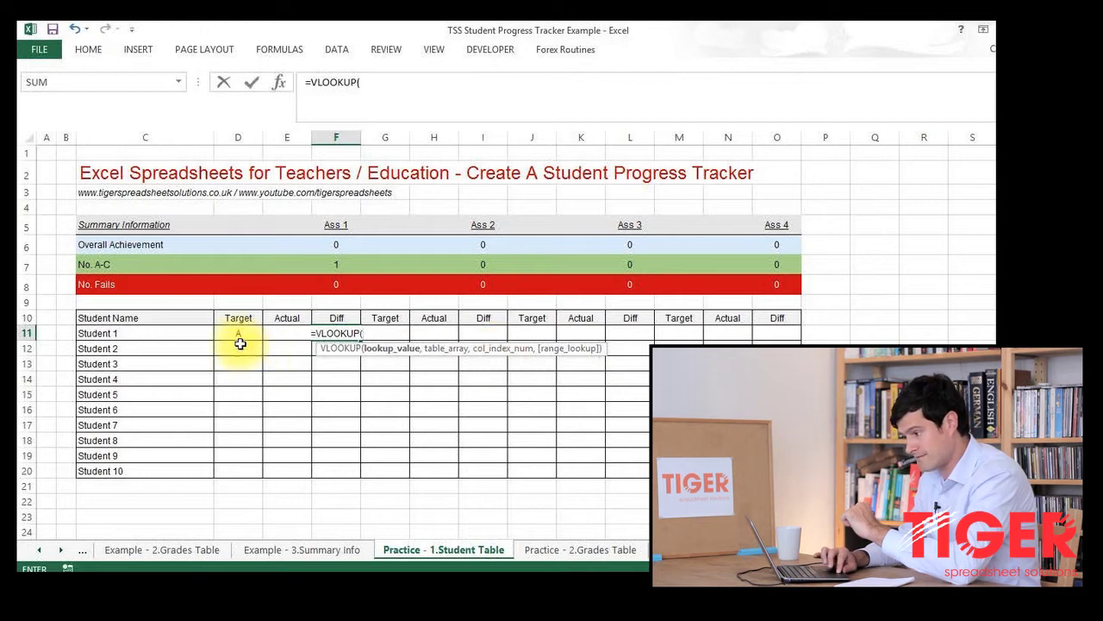
click(233, 335)
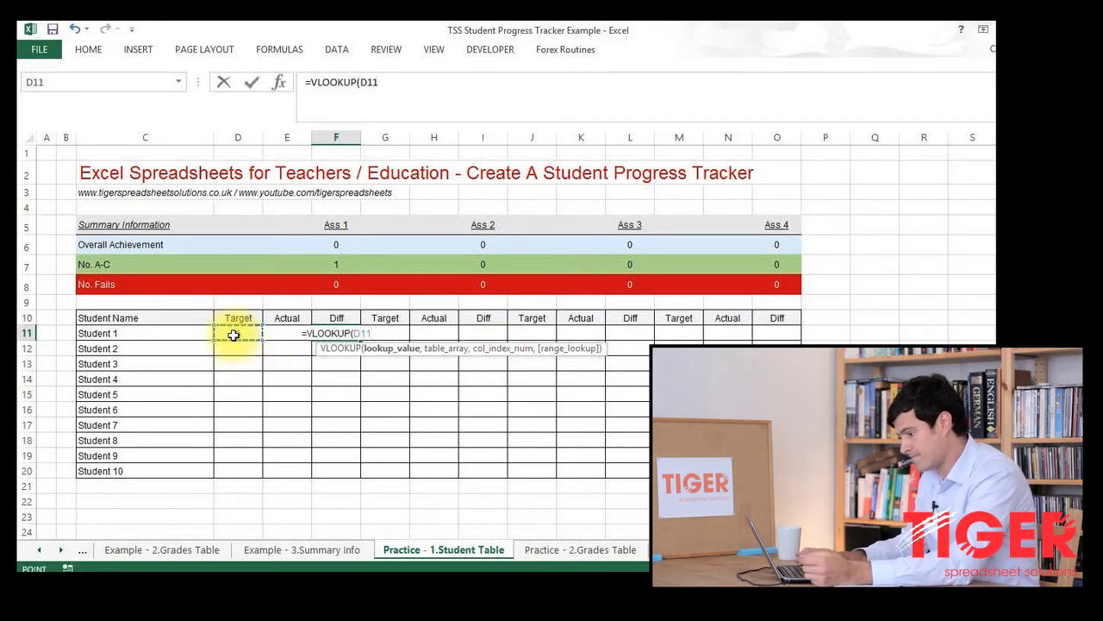
text(,)
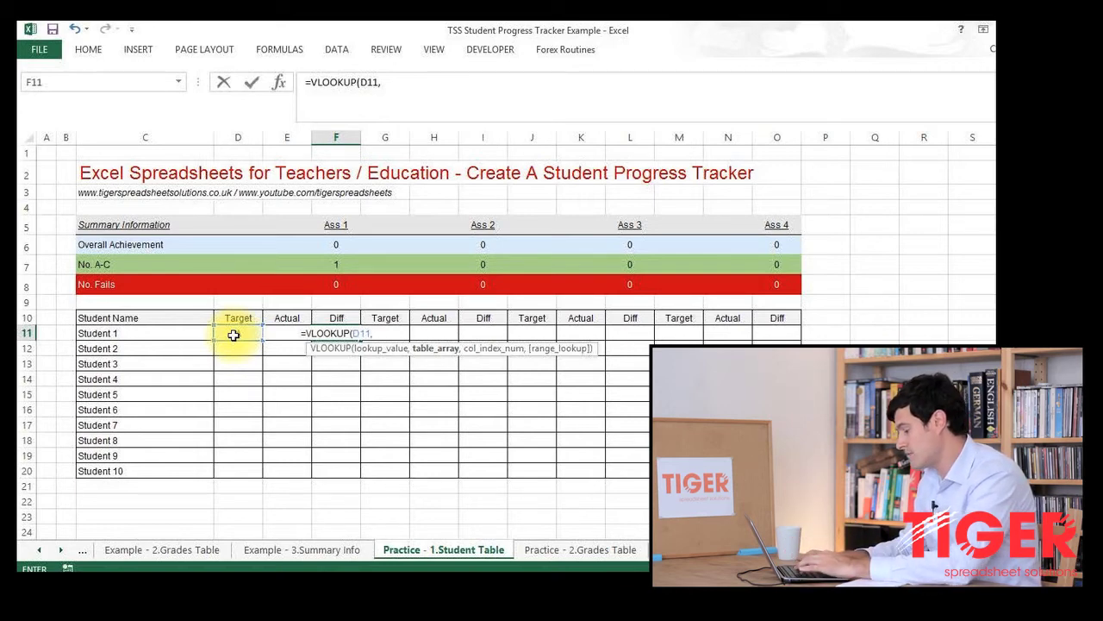
text(Grades)
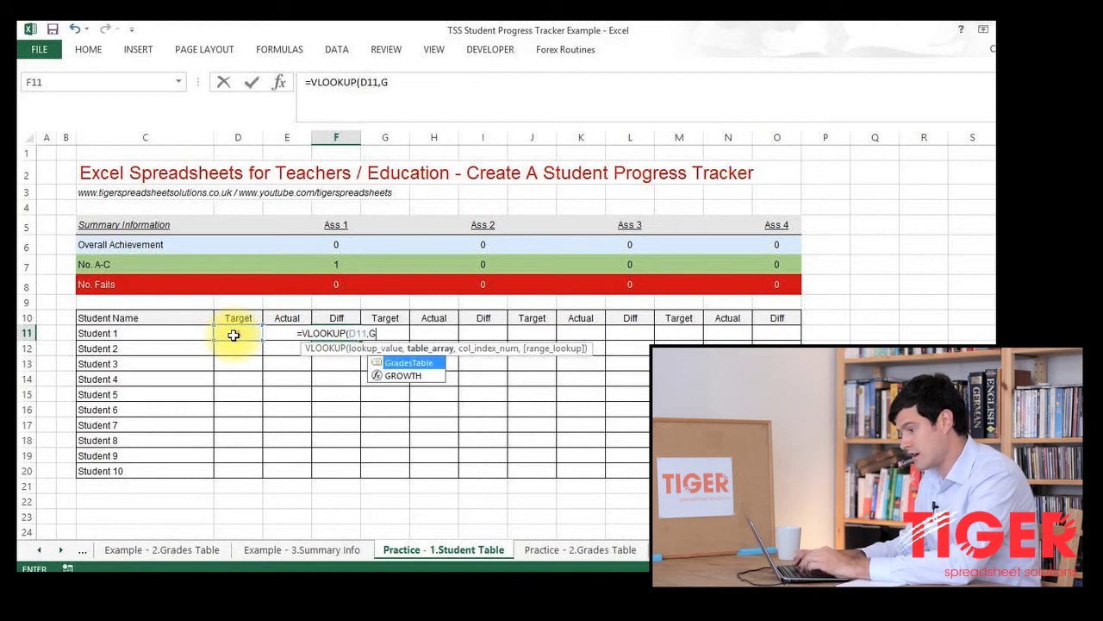
click(402, 369)
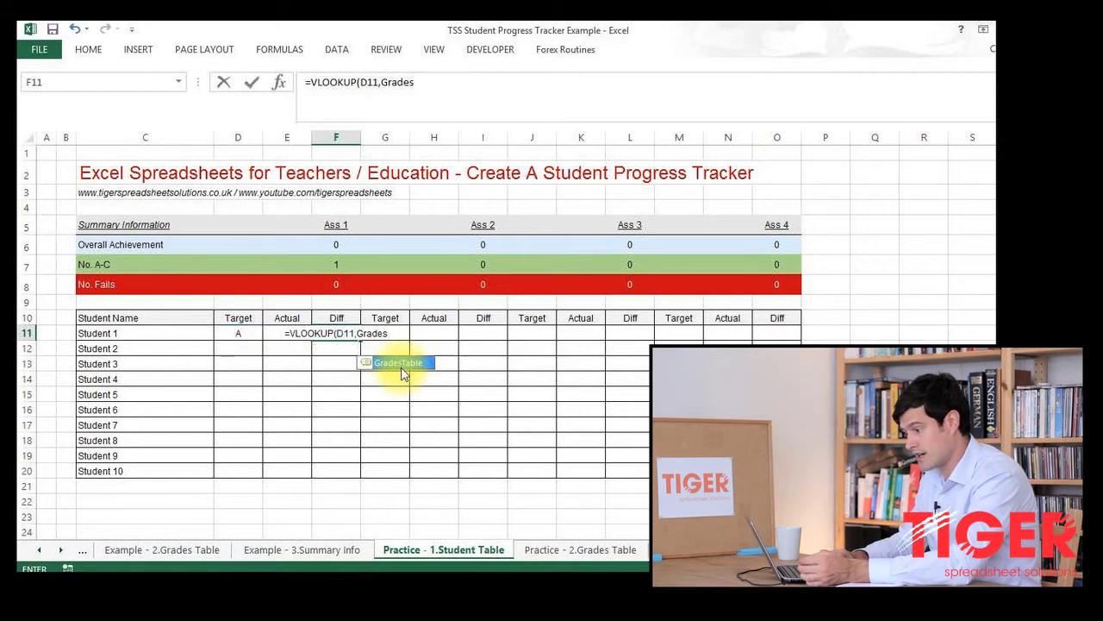
double_click(402, 369)
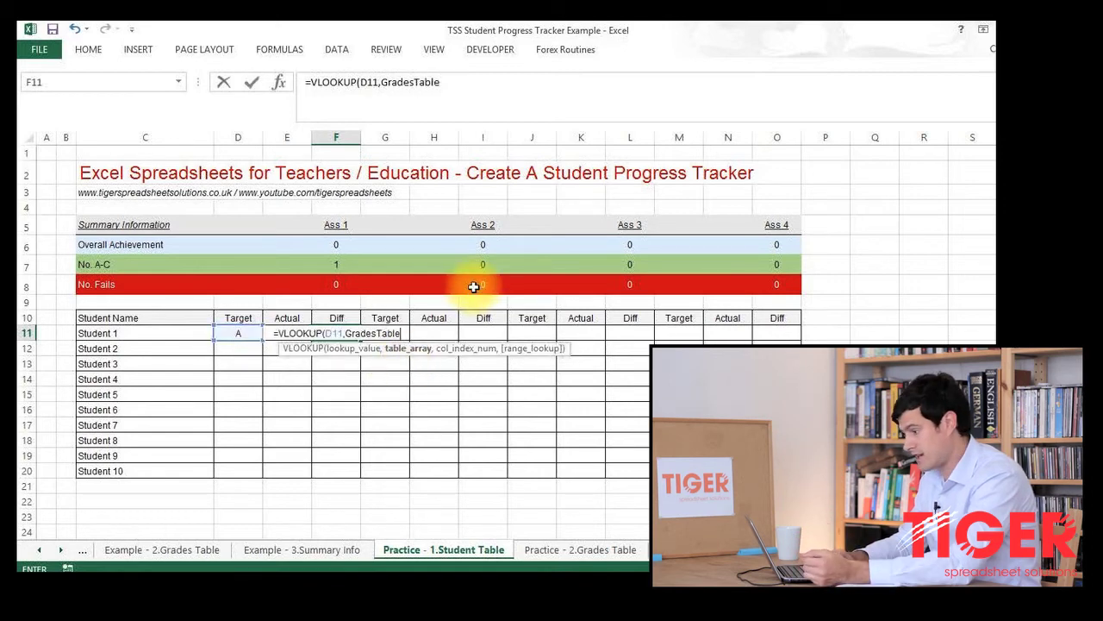
click(447, 86)
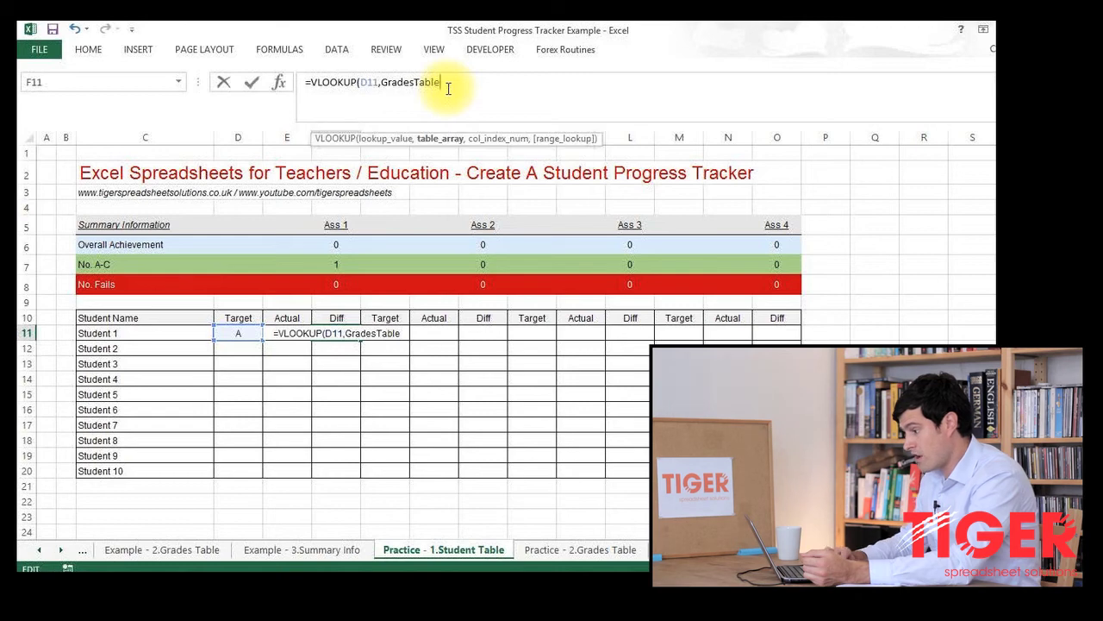
Complete the VLOOKUP in F11 with column index 2 and FALSE for an exact match
text(,)
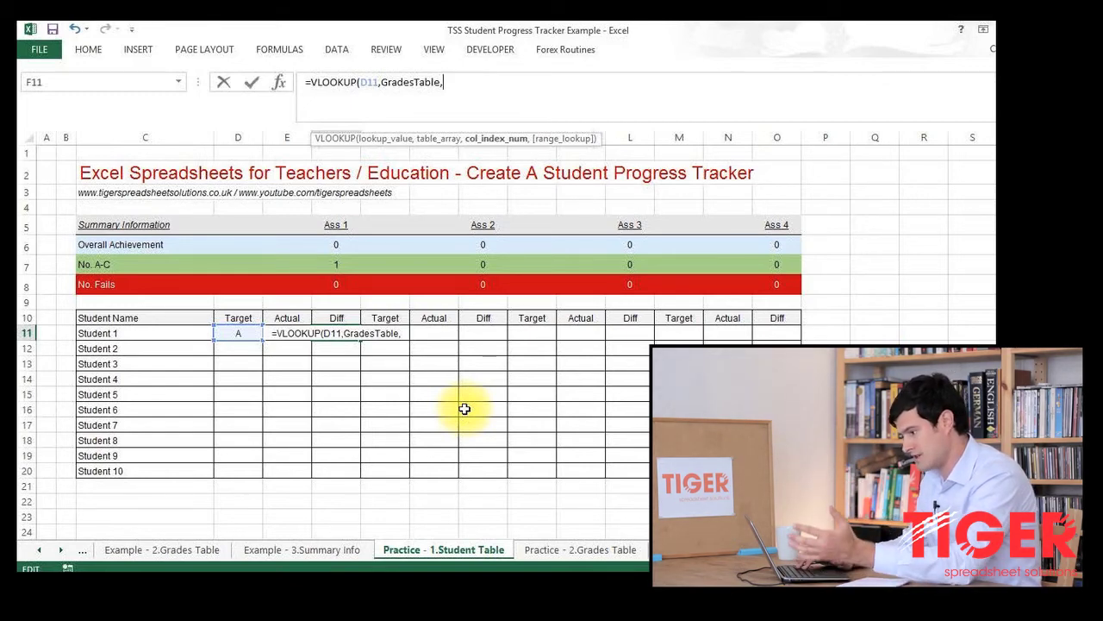
text(2)
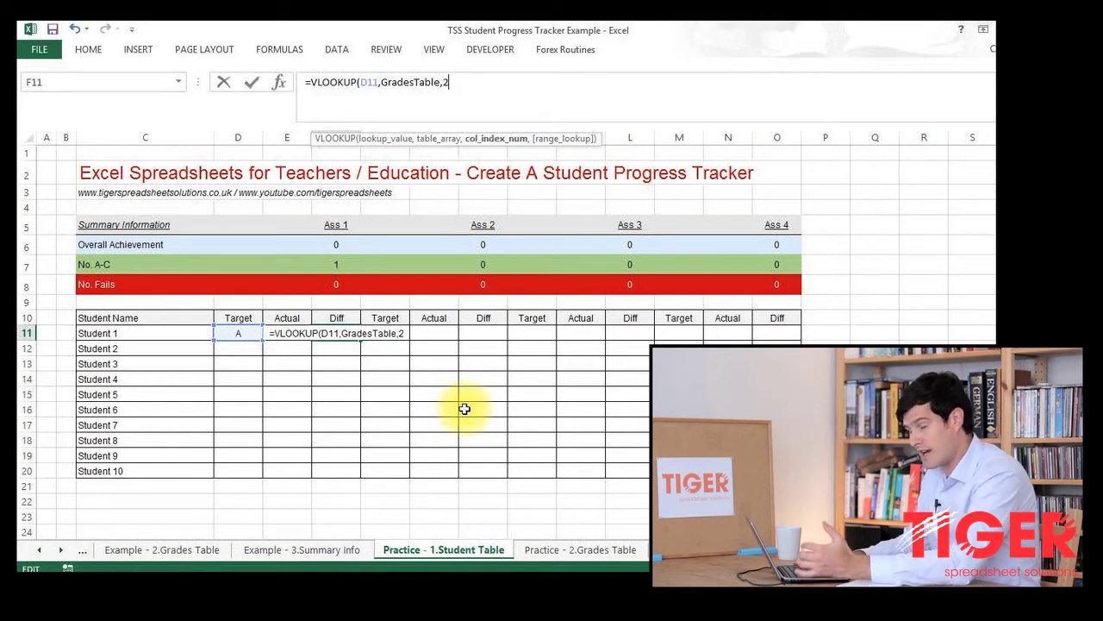
text(,)
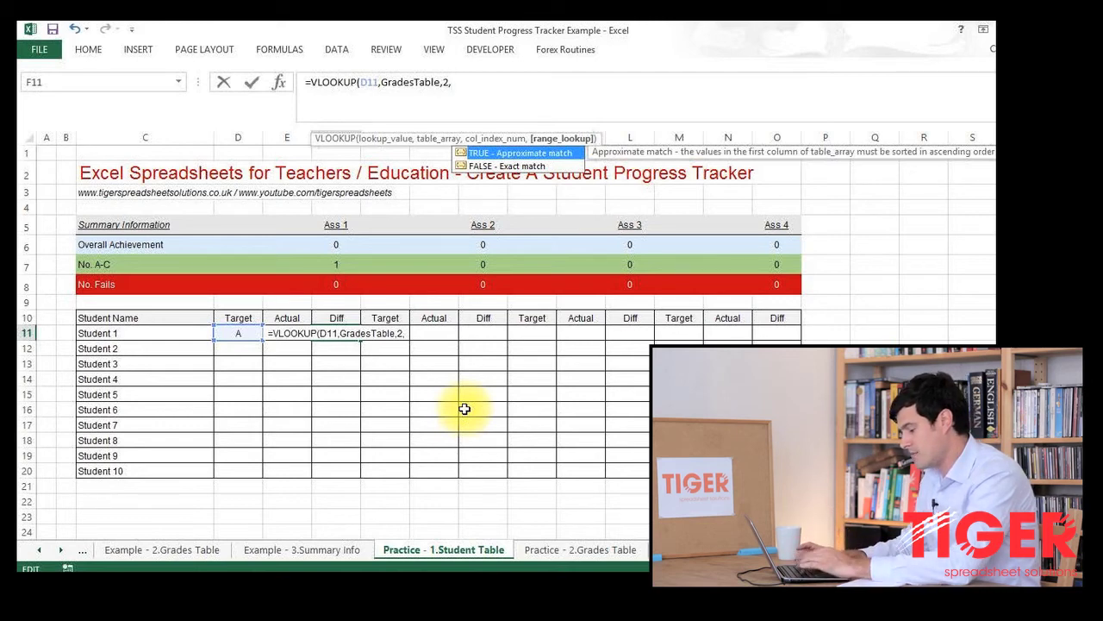
text(f)
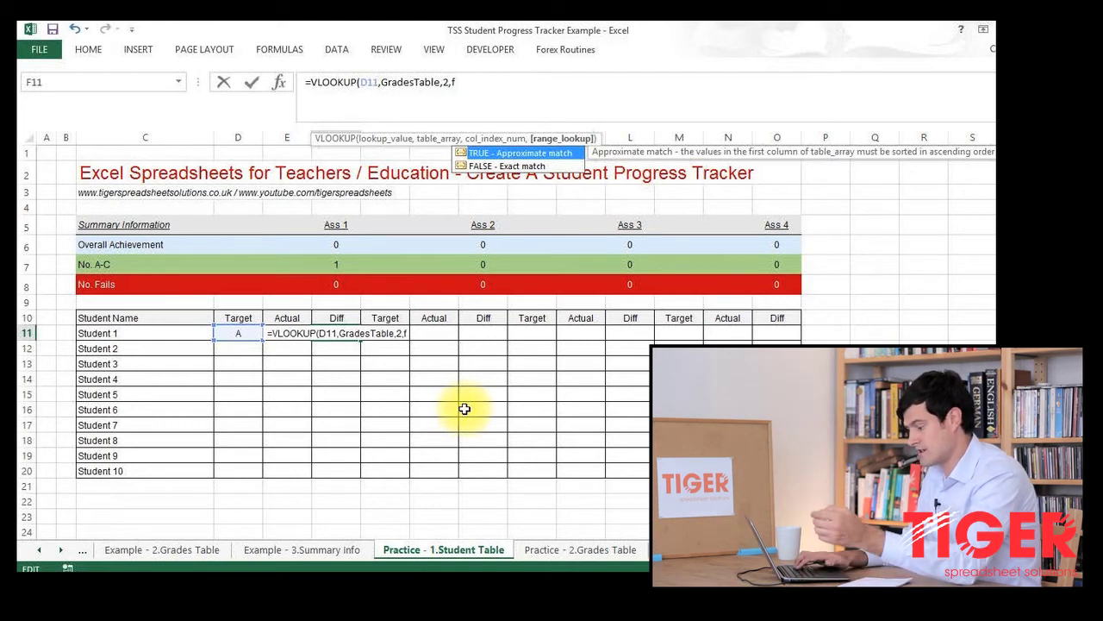
text(alse)
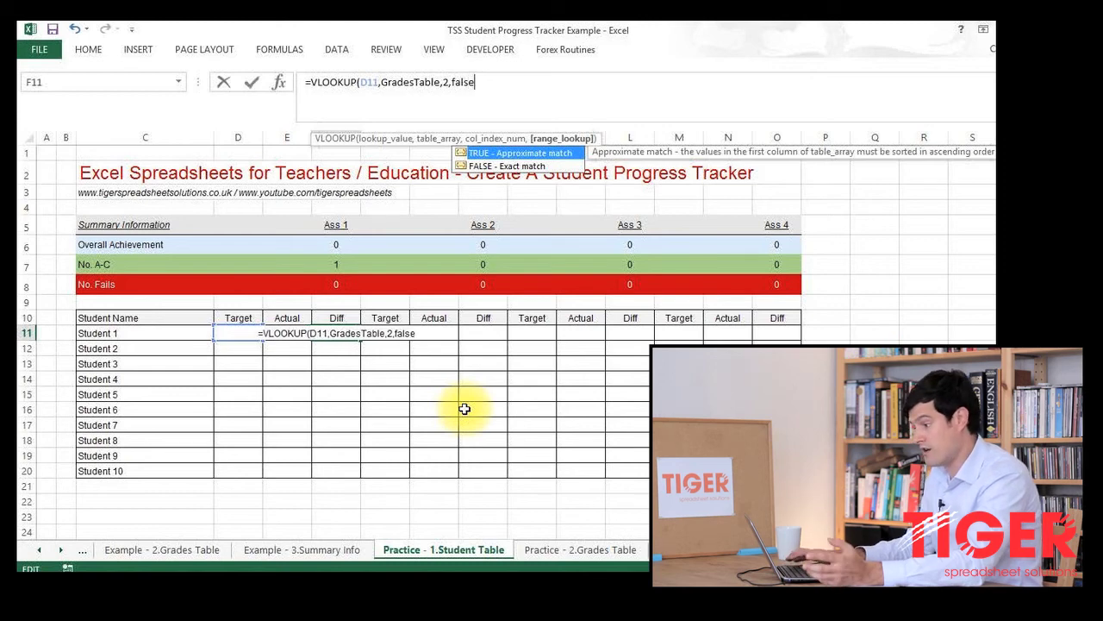
text())
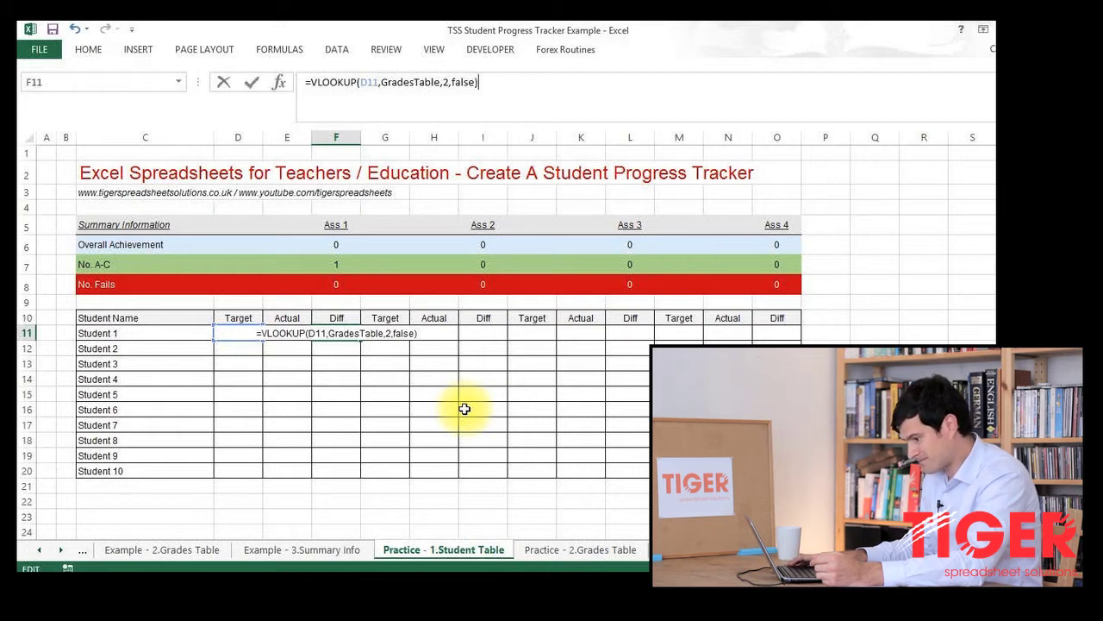
key(Return)
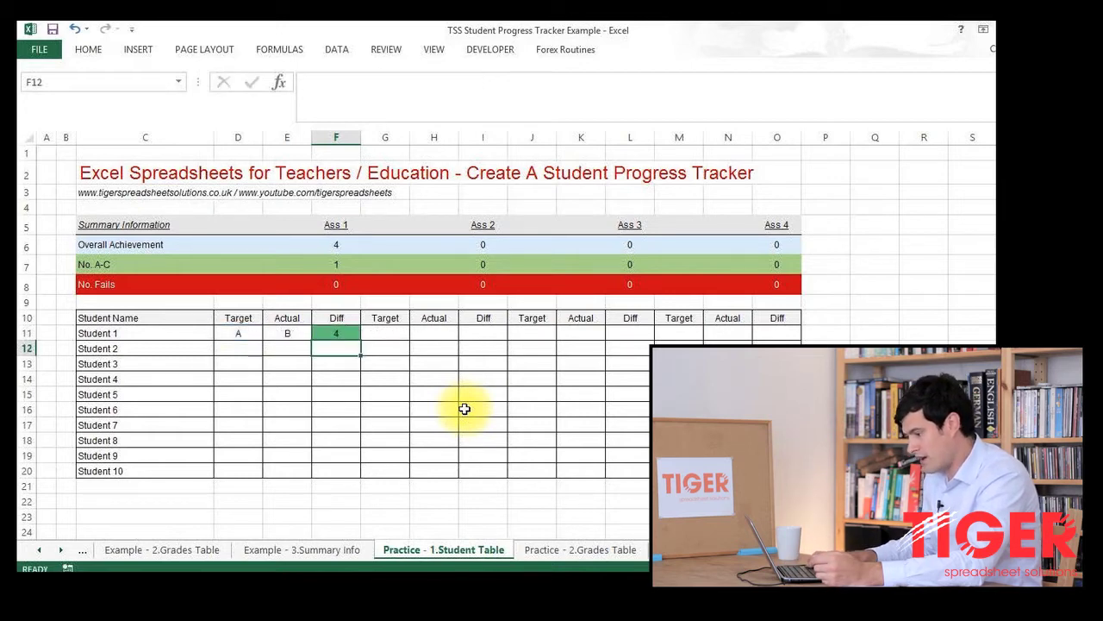
Check the F11 lookup result against the Practice - 2.Grades Table sheet, and return to the Practice - 1.Student Table sheet
key(Up)
key(Down)
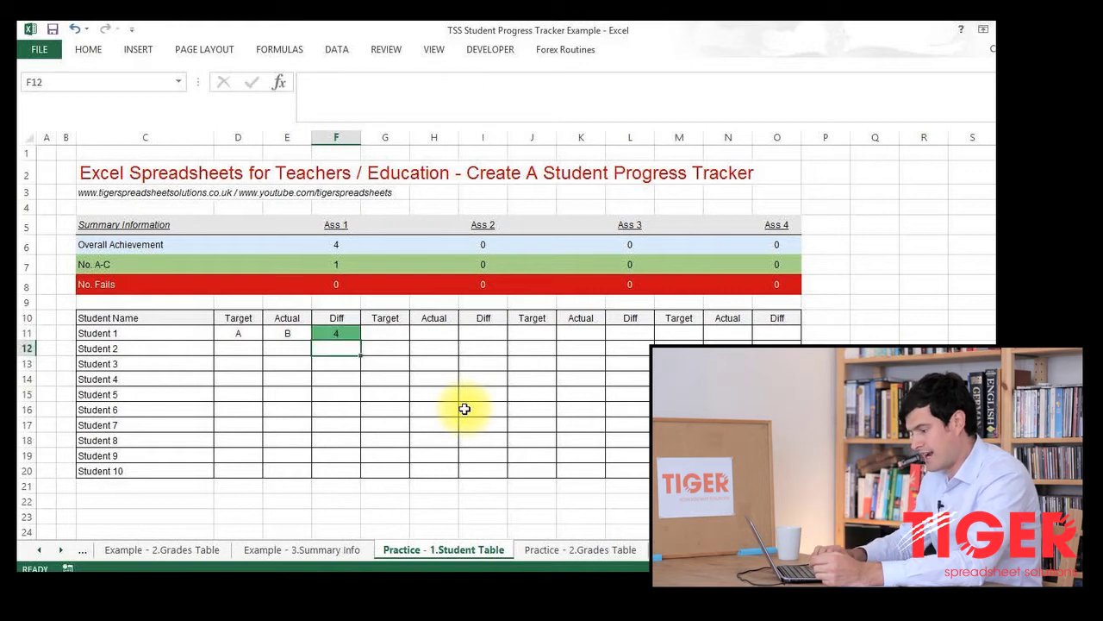
key(Down)
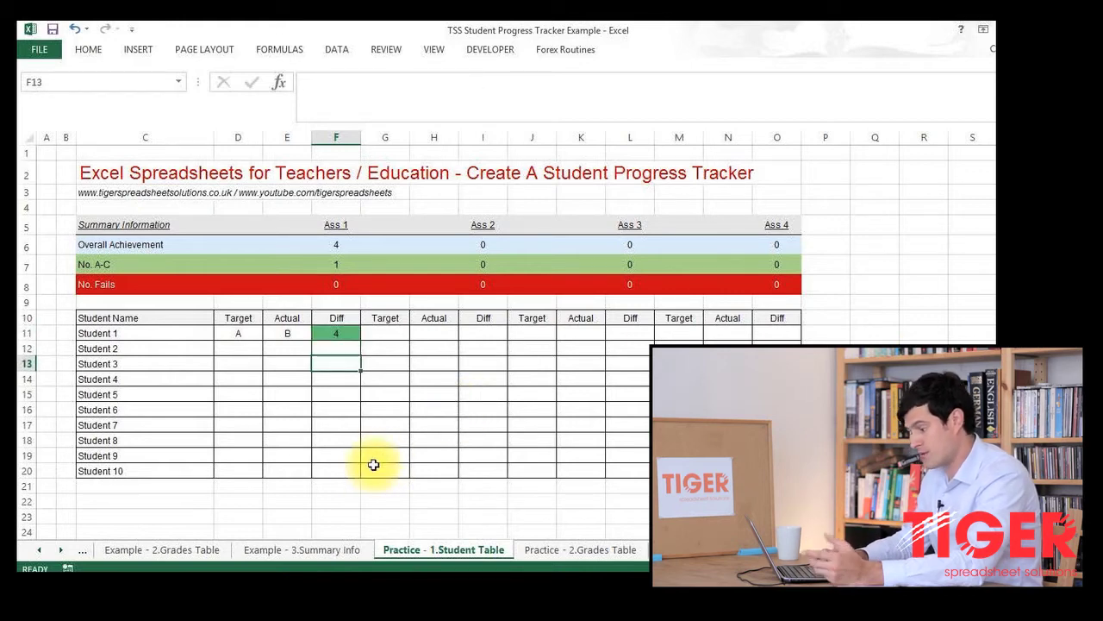
click(569, 552)
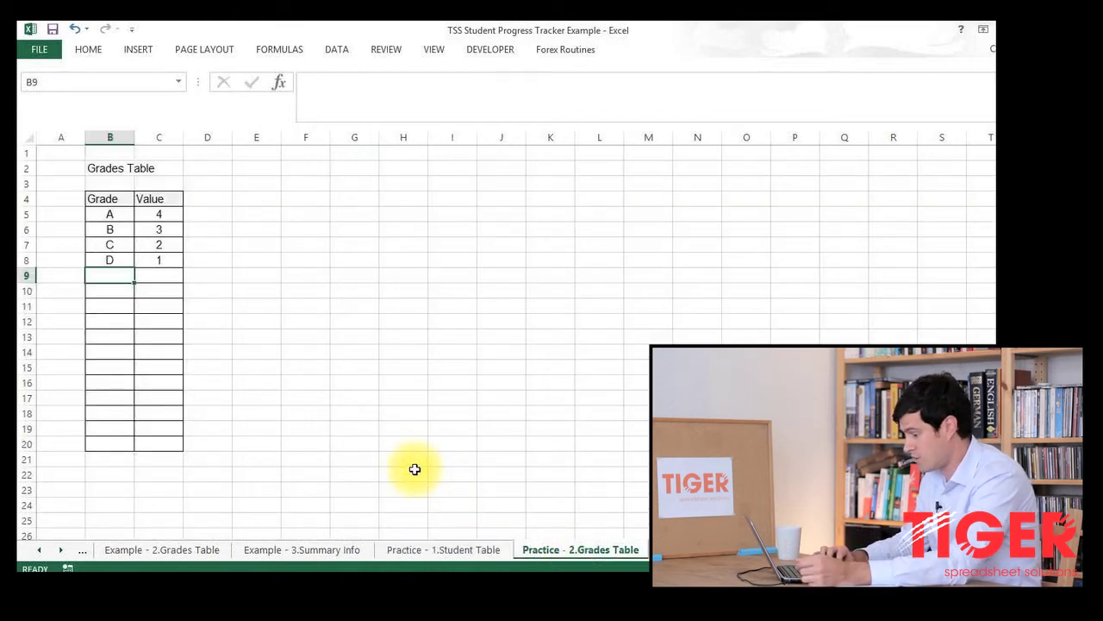
click(439, 556)
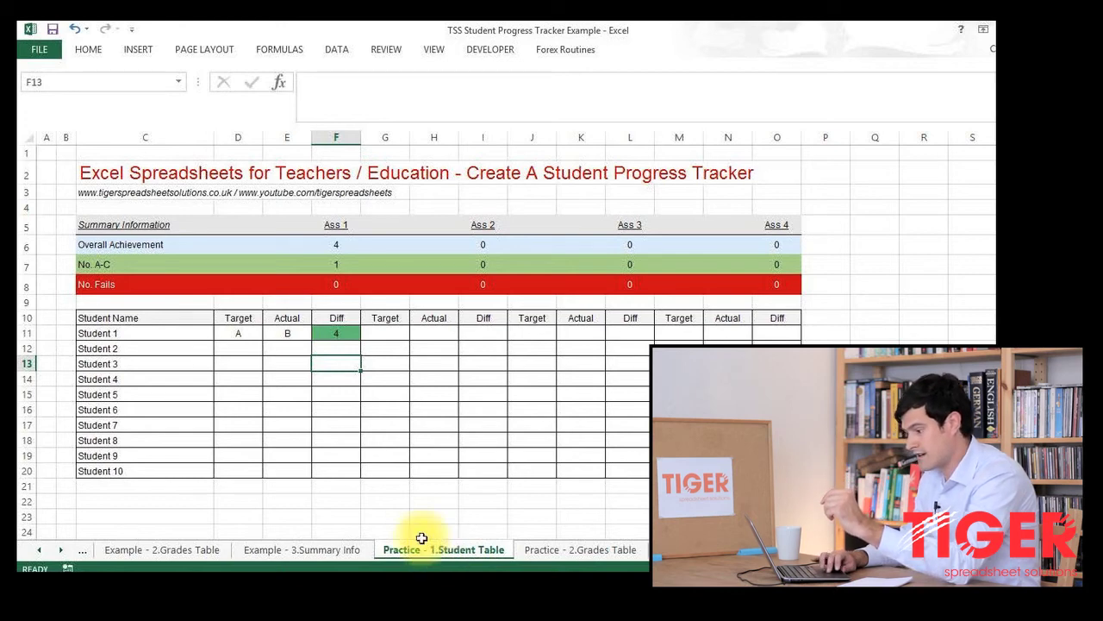
Test the lookup by changing Student 1's first target grade in D11 to B and inspecting F11
click(235, 336)
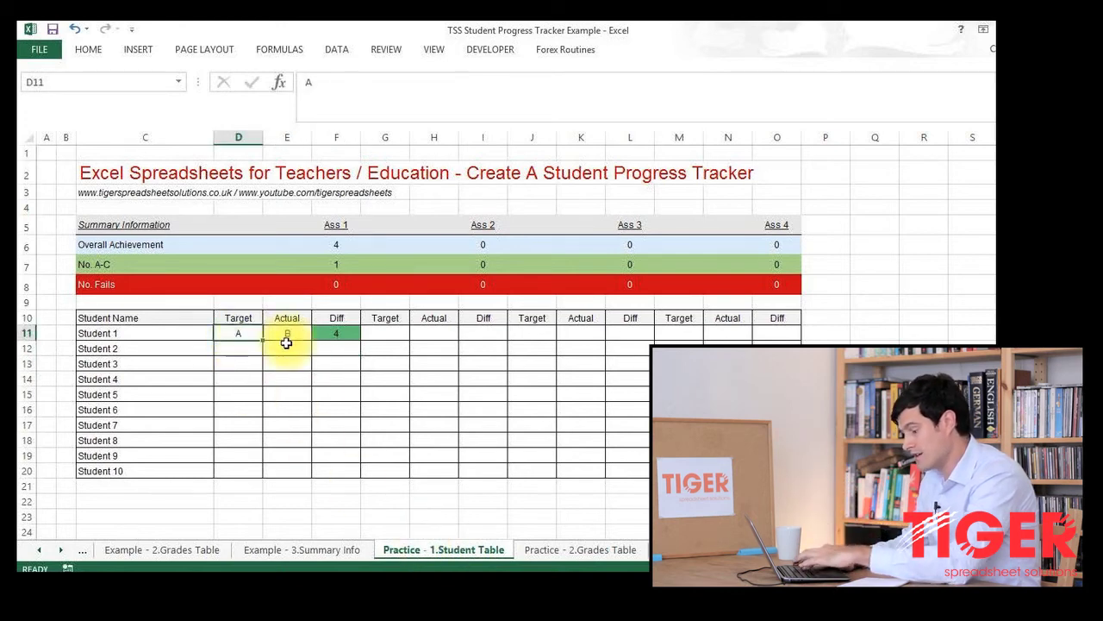
text(B)
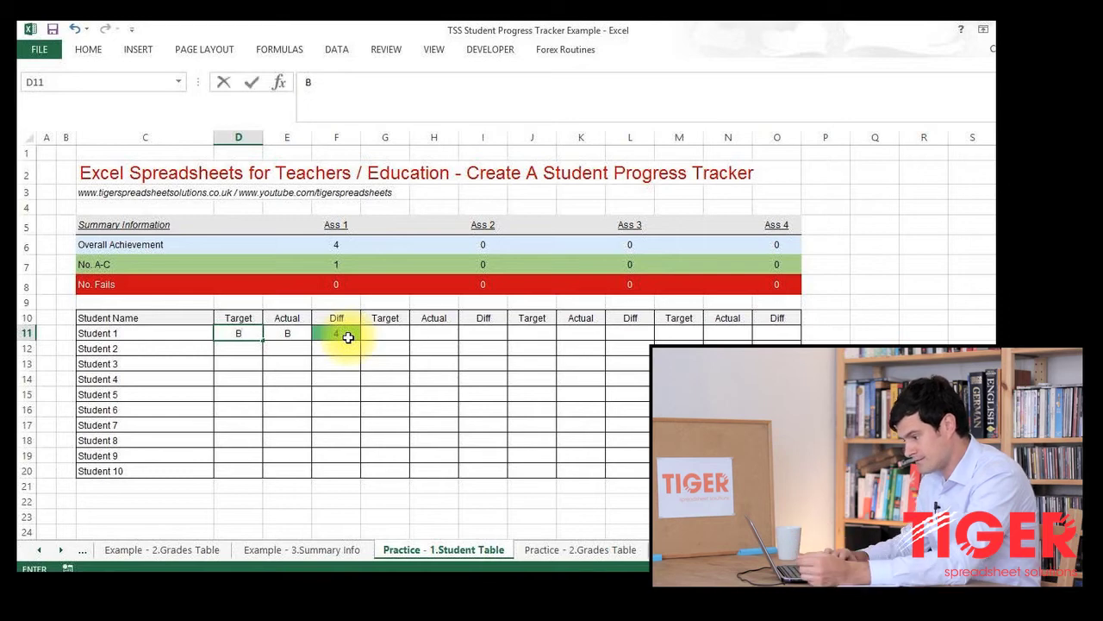
key(Return)
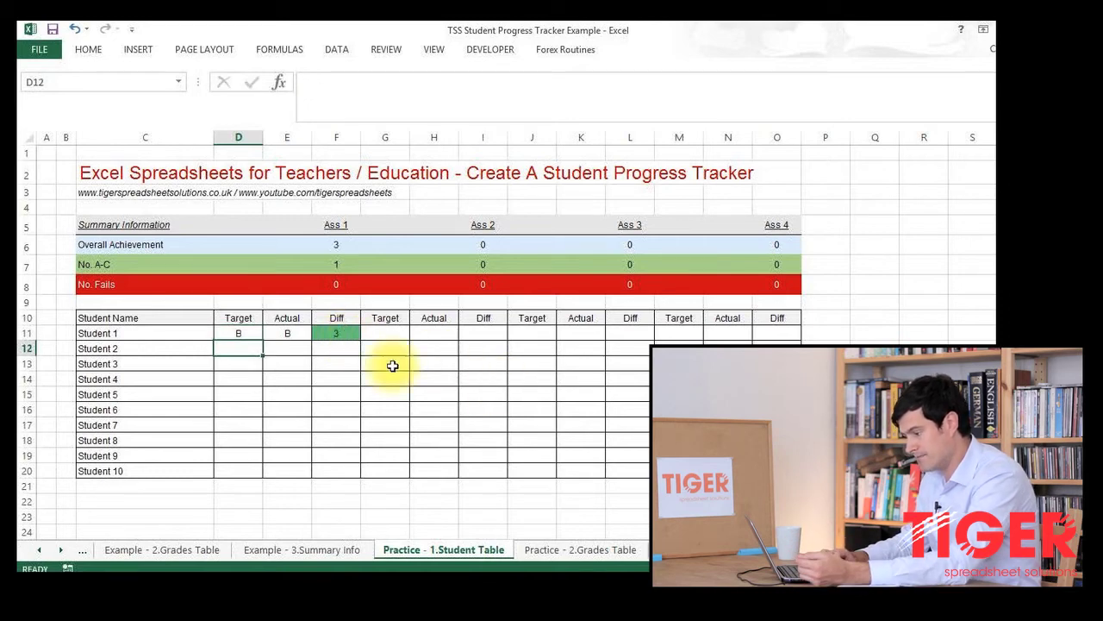
click(337, 333)
Set Student 1's first target grade in D11 to C and inspect the lookup formula in F11
click(238, 335)
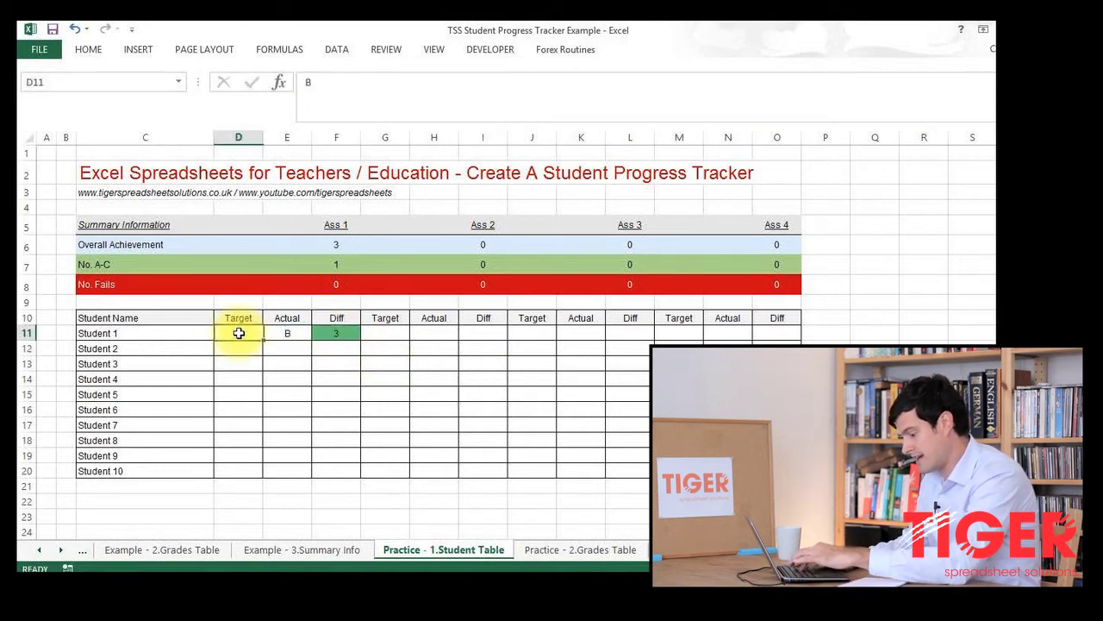
text(C)
key(Return)
key(Up)
key(Right)
key(Right)
key(Right)
key(Left)
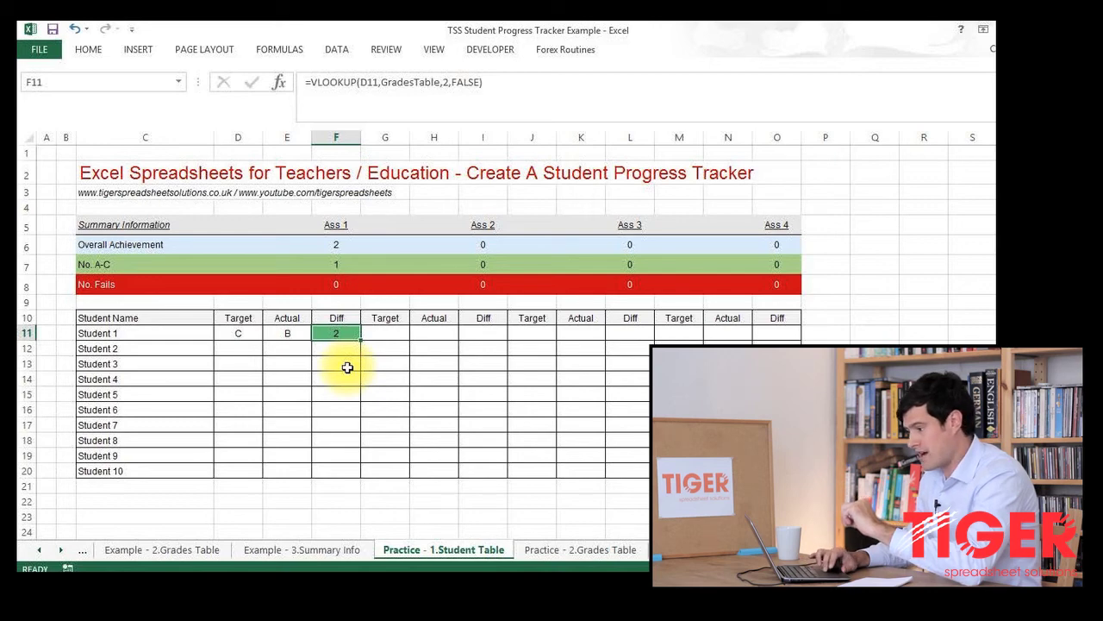
Extend the F11 formula by subtracting a copy of its own VLOOKUP(D11,GradesTable,2,FALSE) expression
click(519, 79)
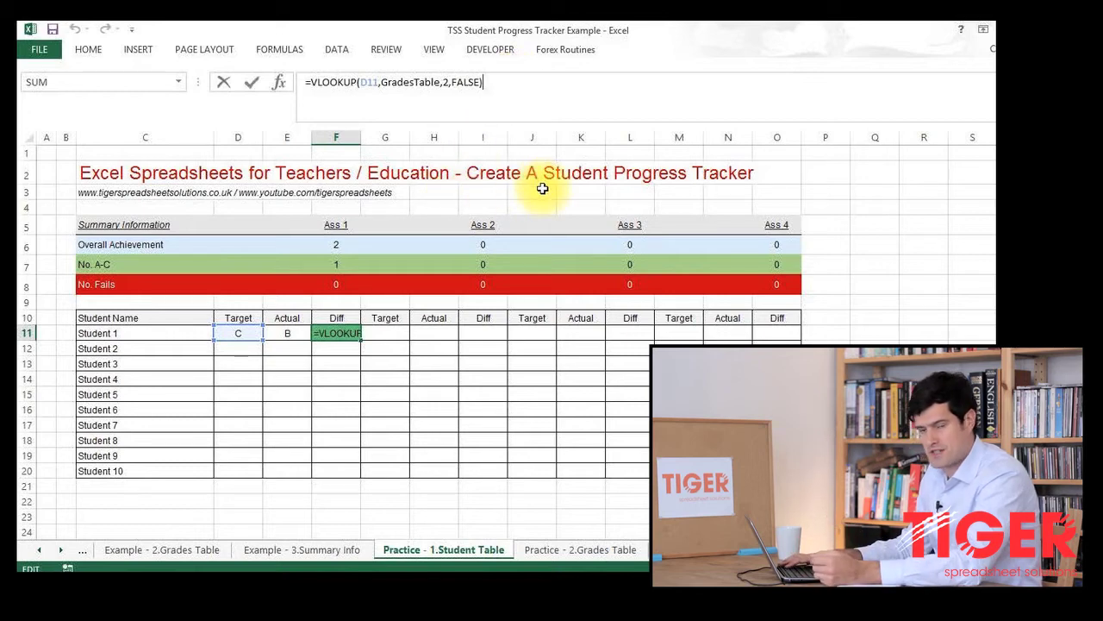
text(-)
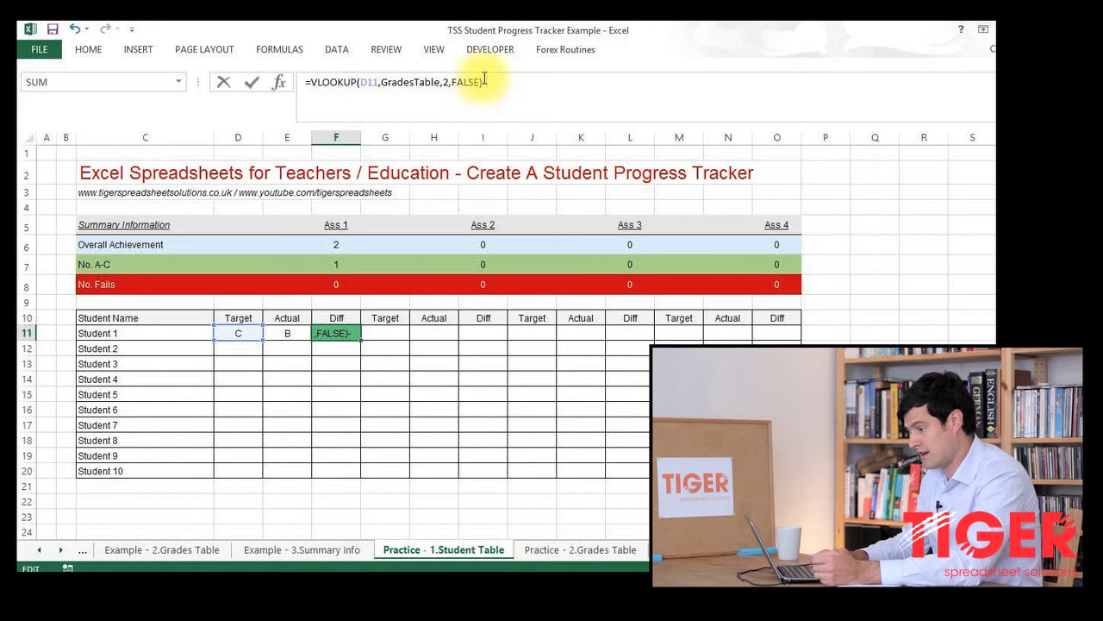
drag(485, 81, 314, 82)
key(ctrl+c)
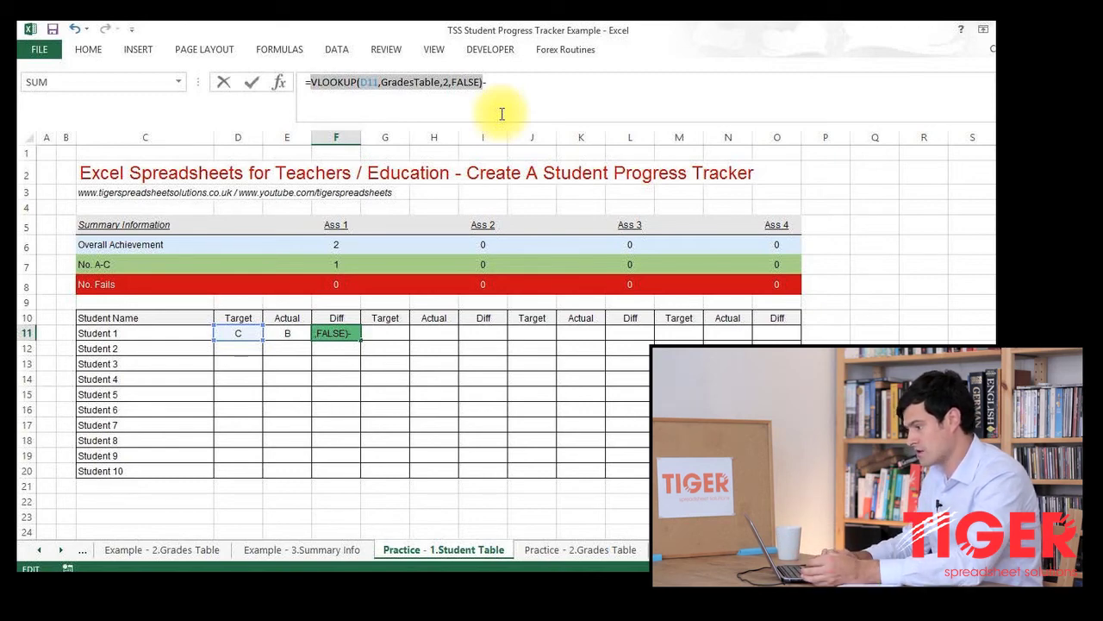
click(507, 83)
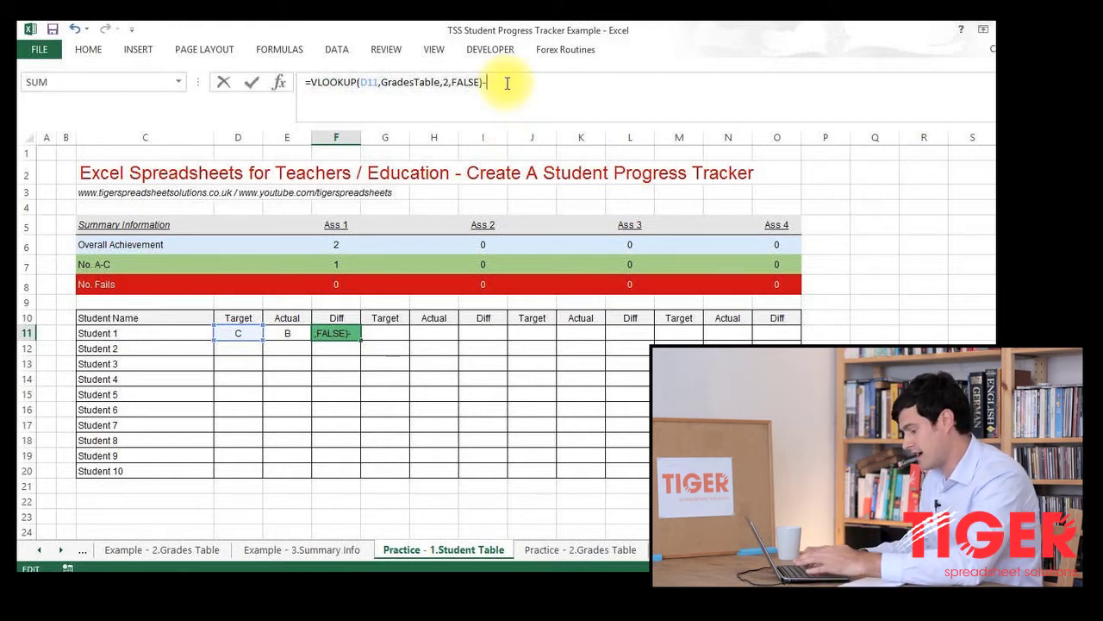
text(-)
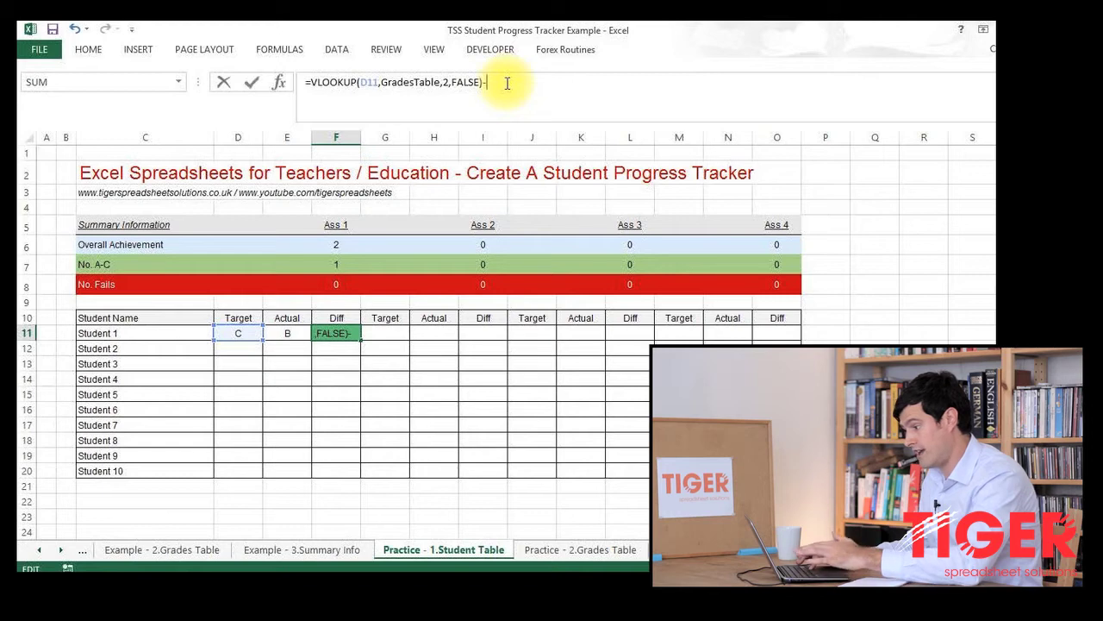
key(ctrl+v)
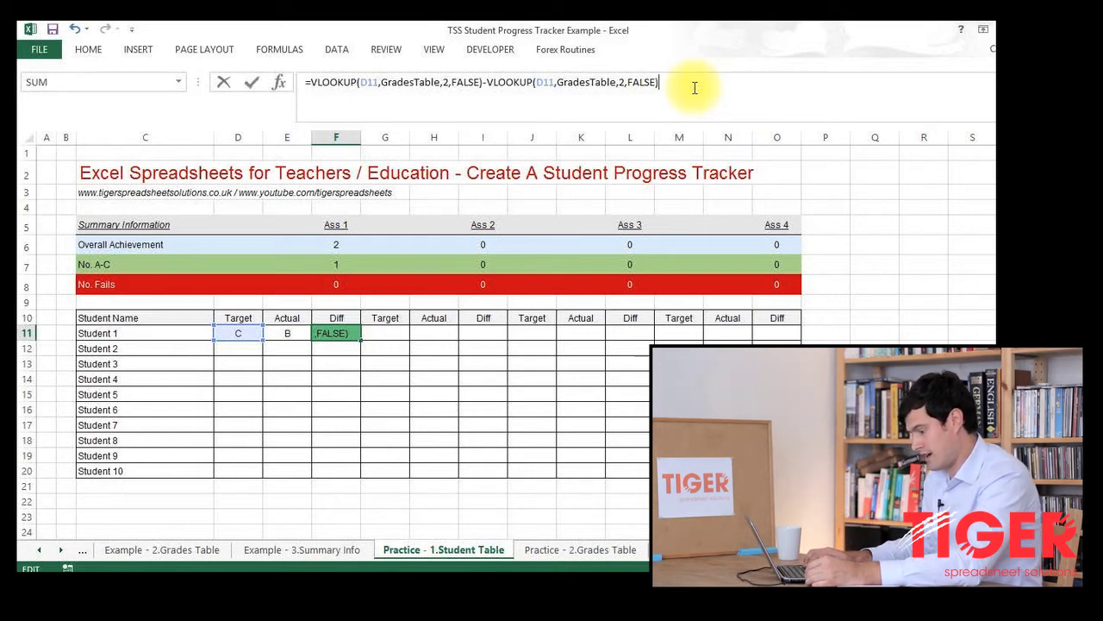
key(Return)
key(Up)
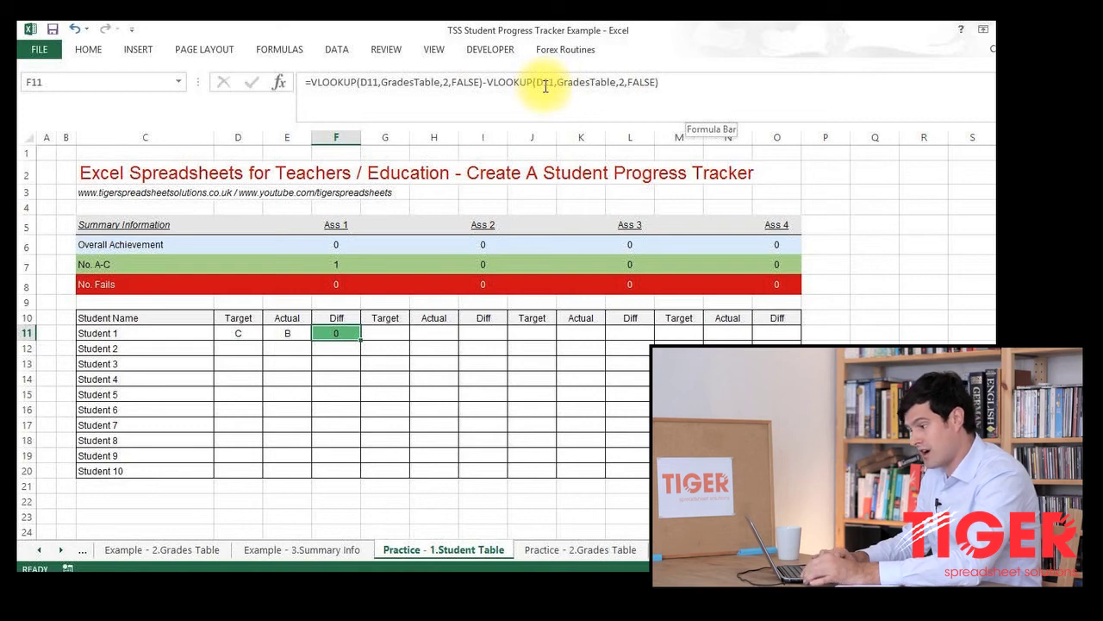
Change the lookup value of the first VLOOKUP in F11 to E11 so the target value is subtracted from the actual value
click(369, 82)
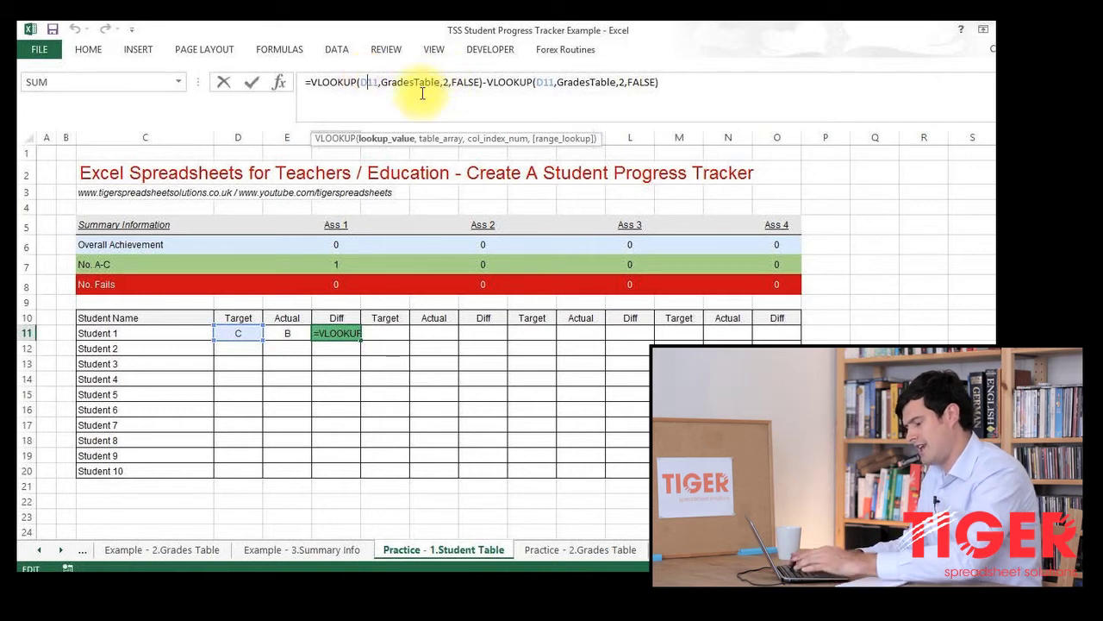
text(e)
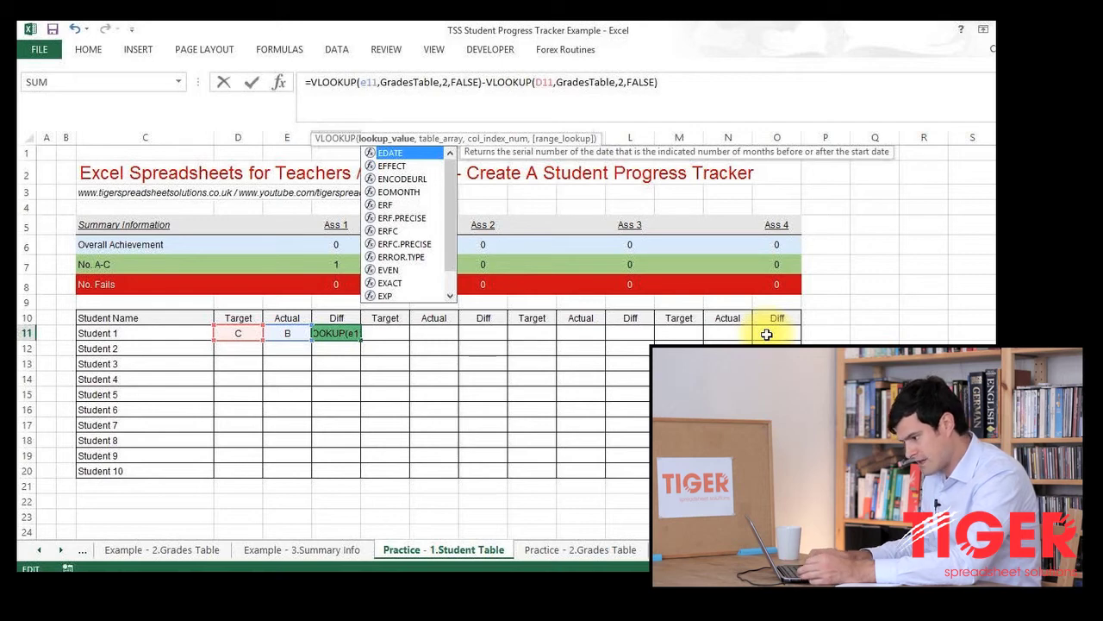
key(Return)
key(Up)
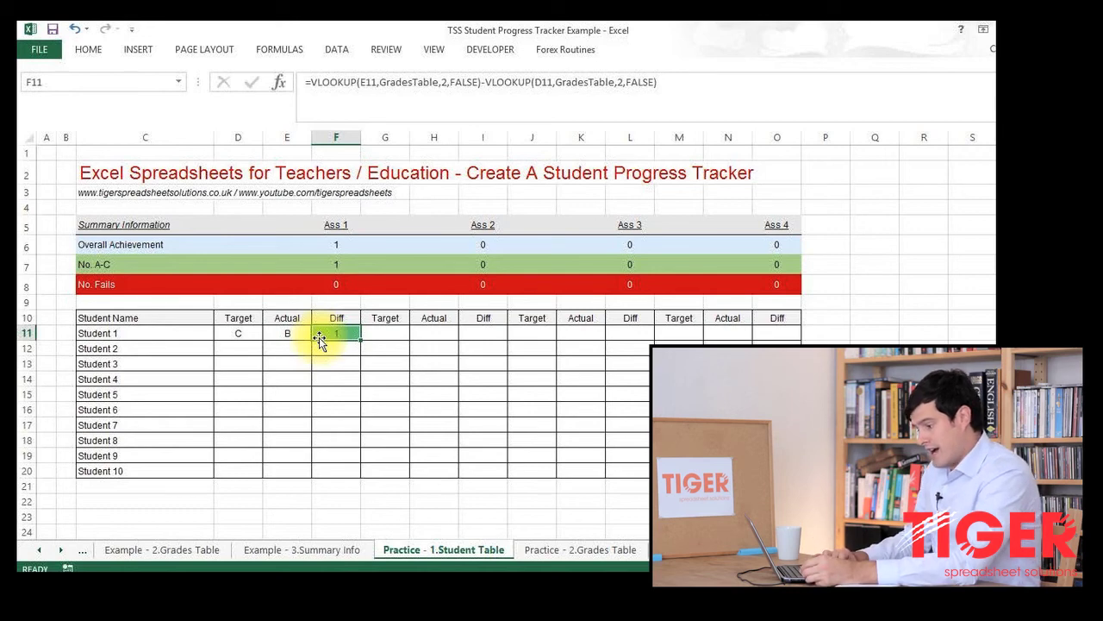
Test the difference formula by setting Student 1's first target grade in D11 to D, B and A in turn
click(241, 333)
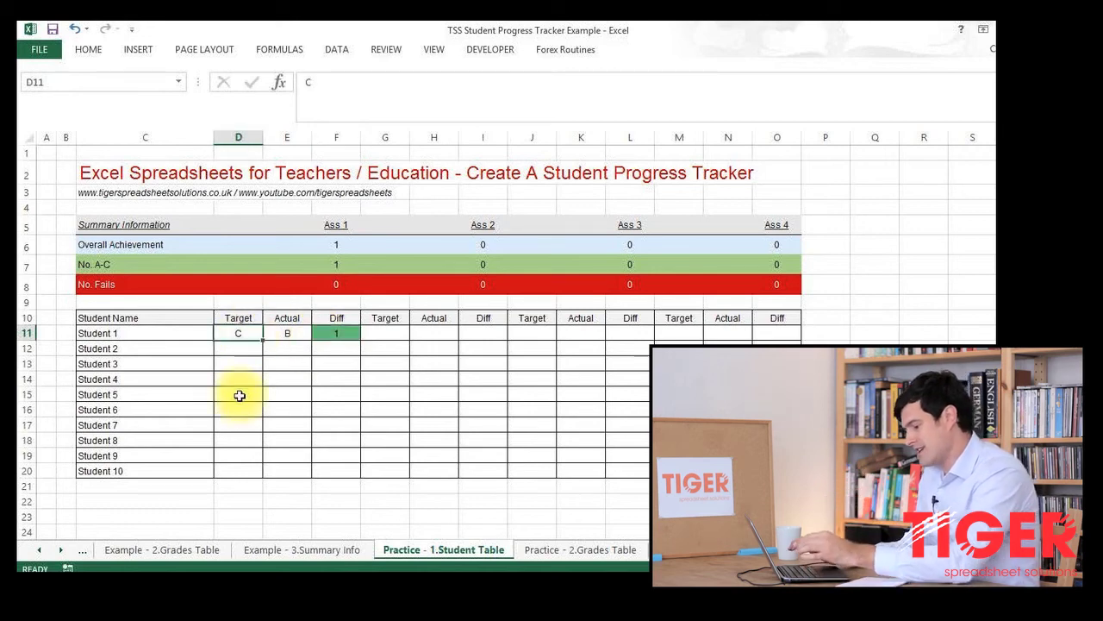
text(D)
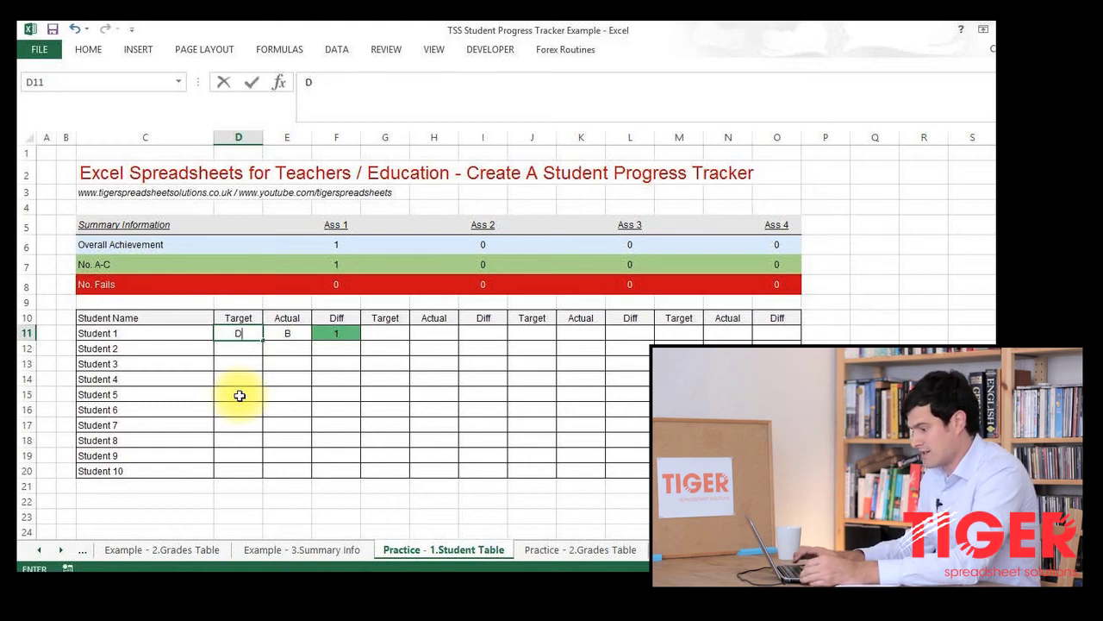
key(Return)
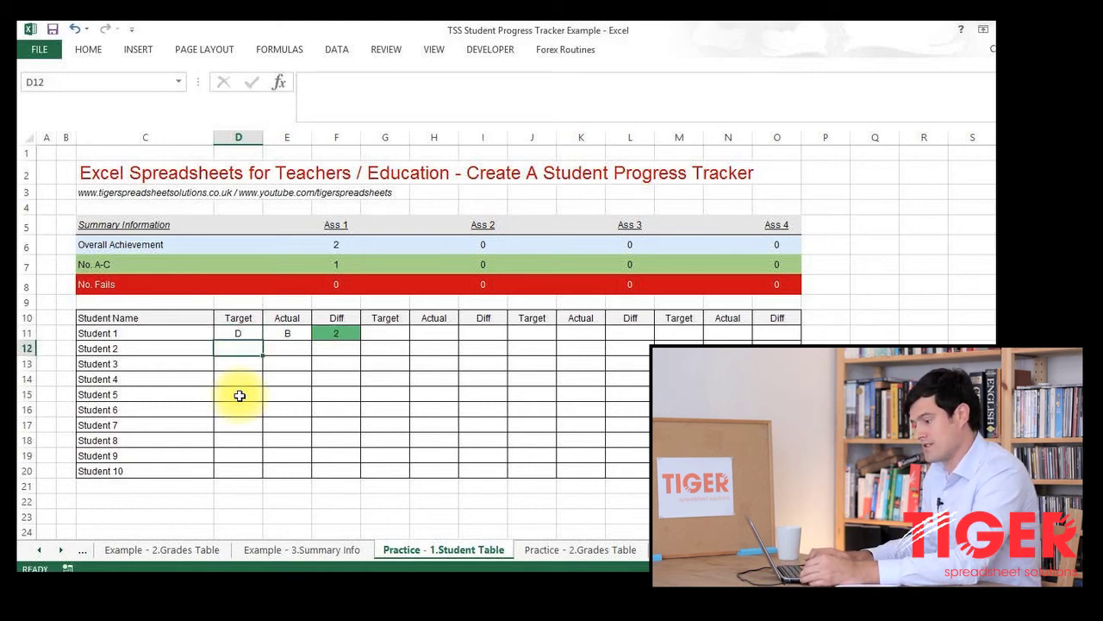
key(Up)
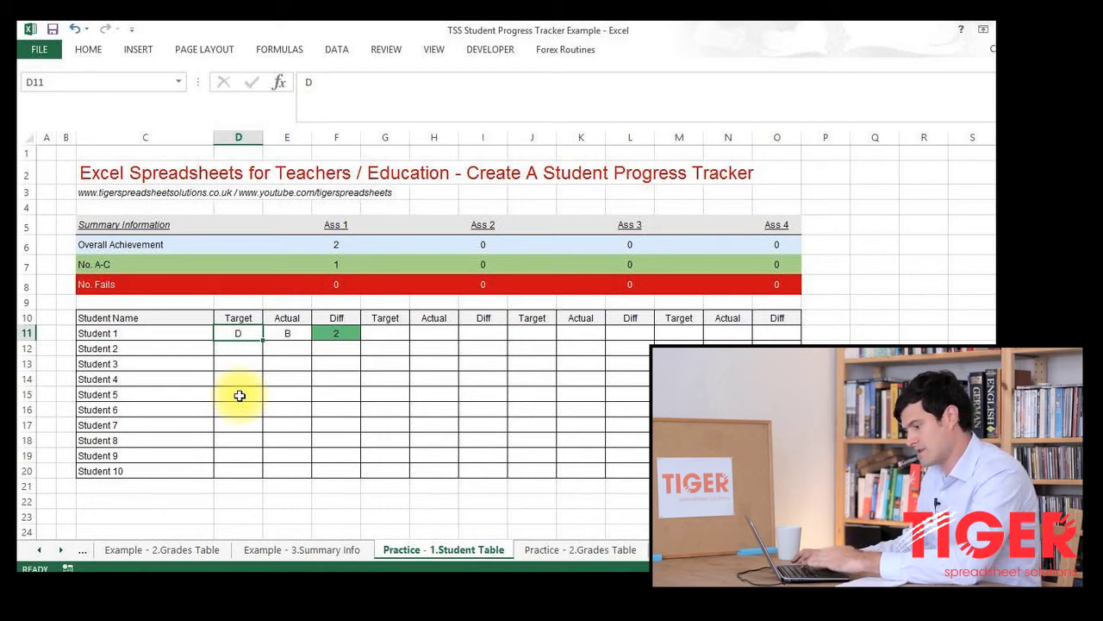
text(B)
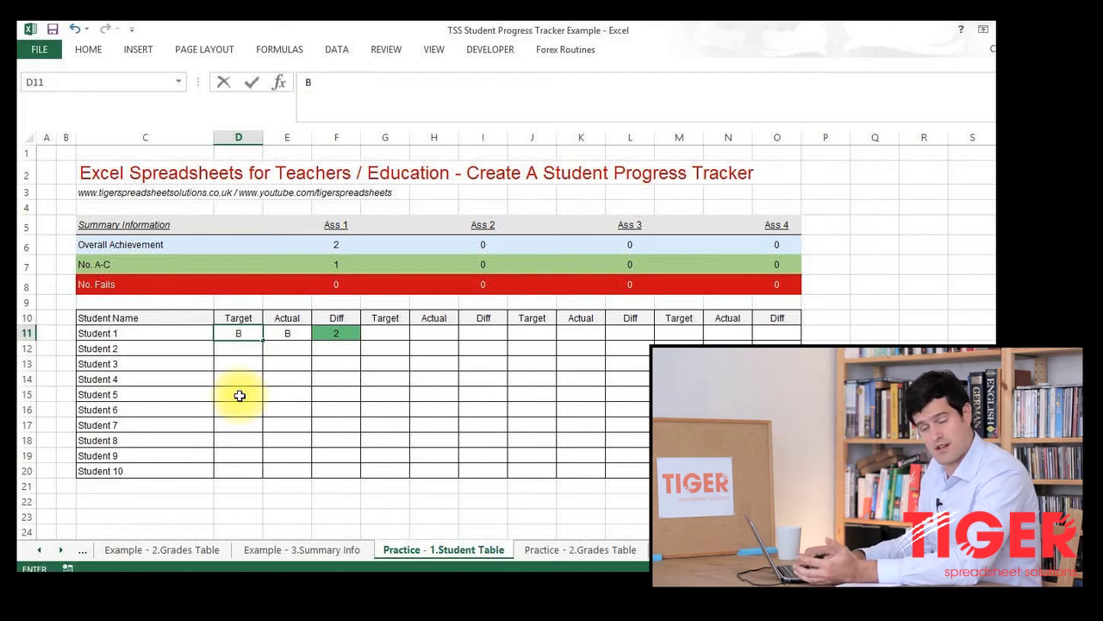
key(Return)
key(Up)
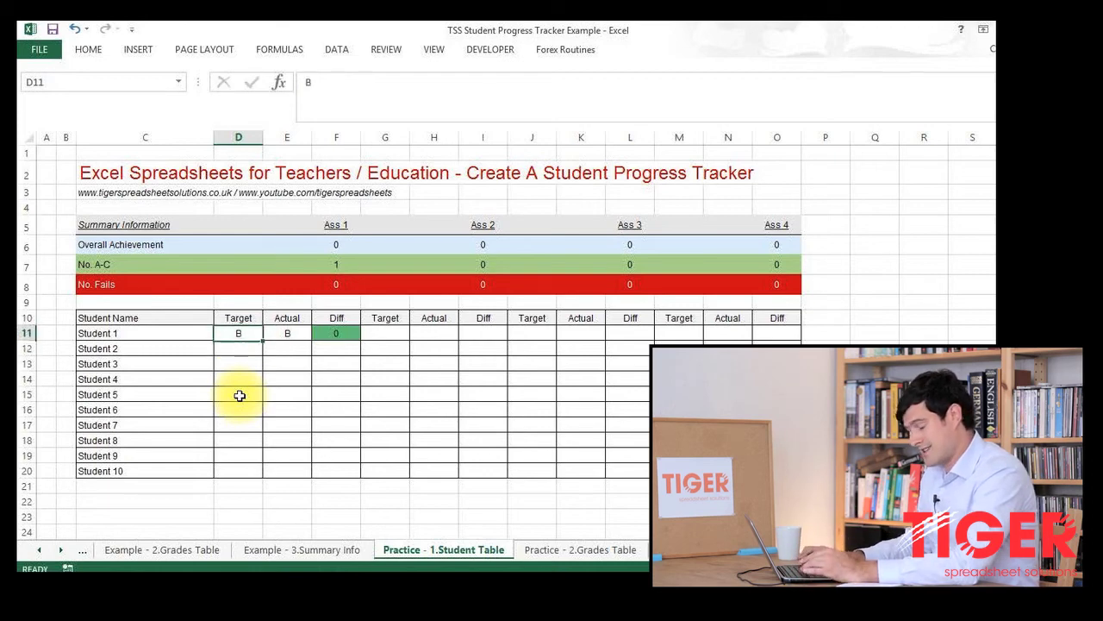
text(A)
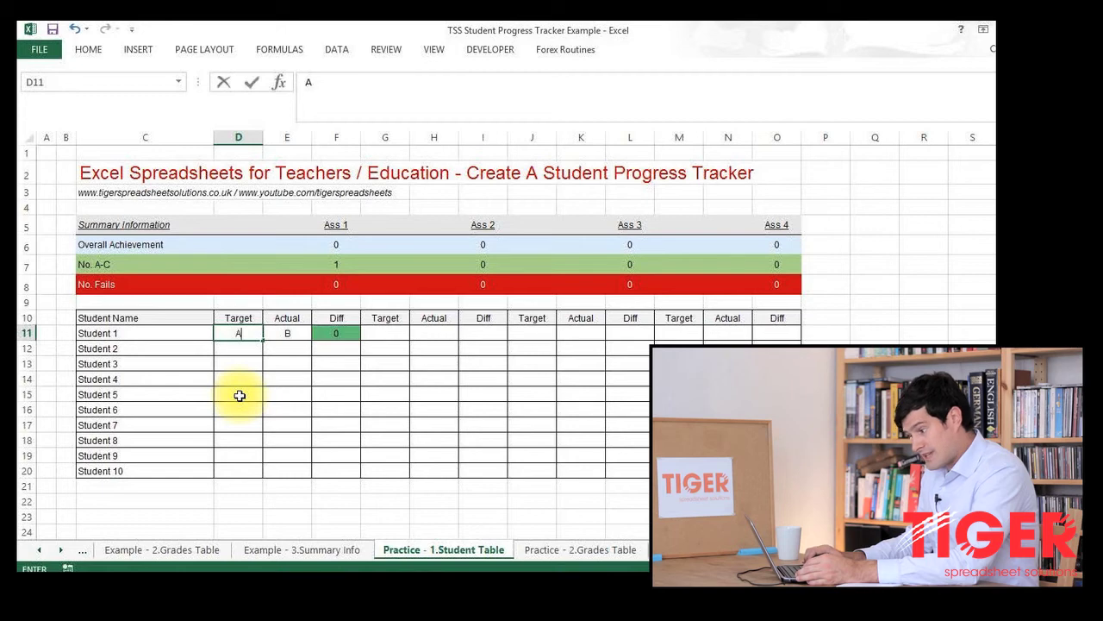
key(Return)
key(Up)
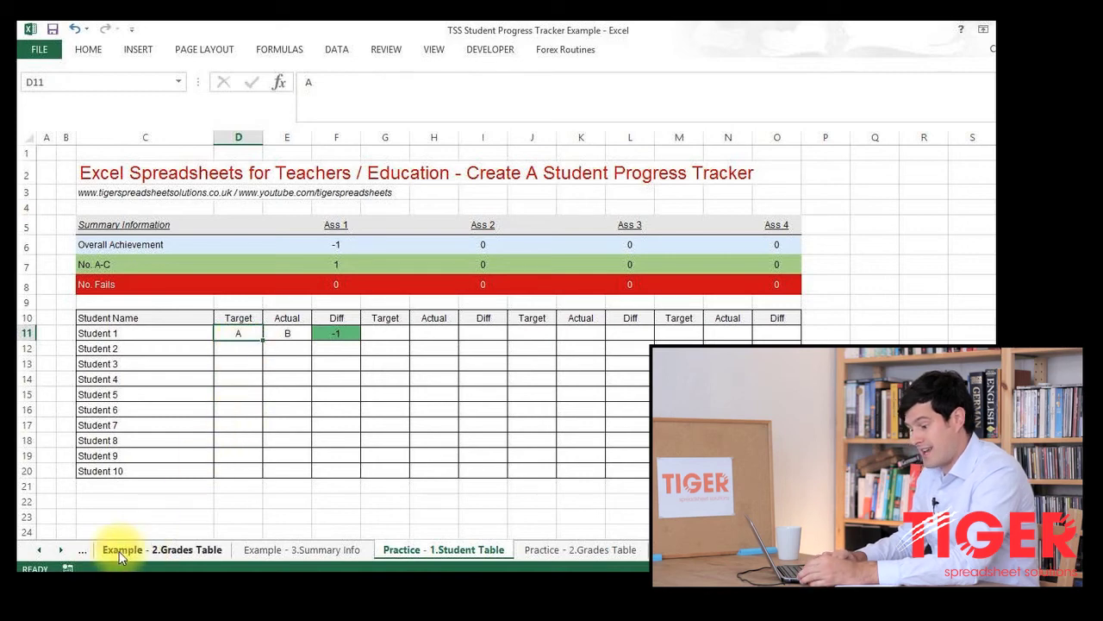
Copy the target and actual grades in D11:E20 from the Example - 1.Student Table sheet into the same cells of Practice - 1.Student Table
click(34, 550)
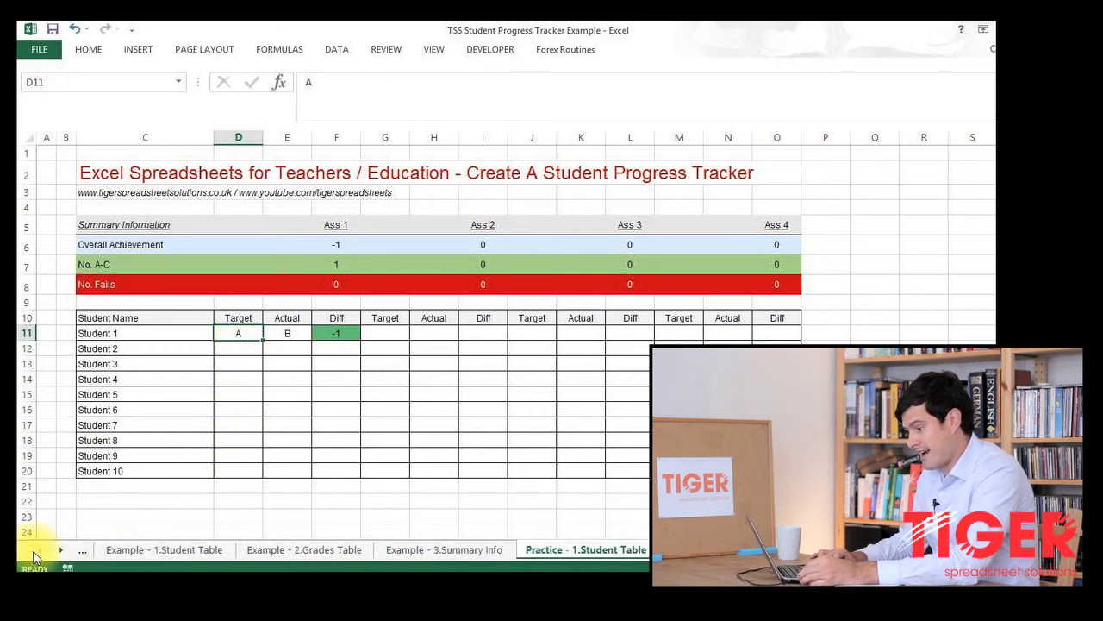
click(147, 550)
drag(237, 336, 285, 474)
key(ctrl+c)
click(627, 556)
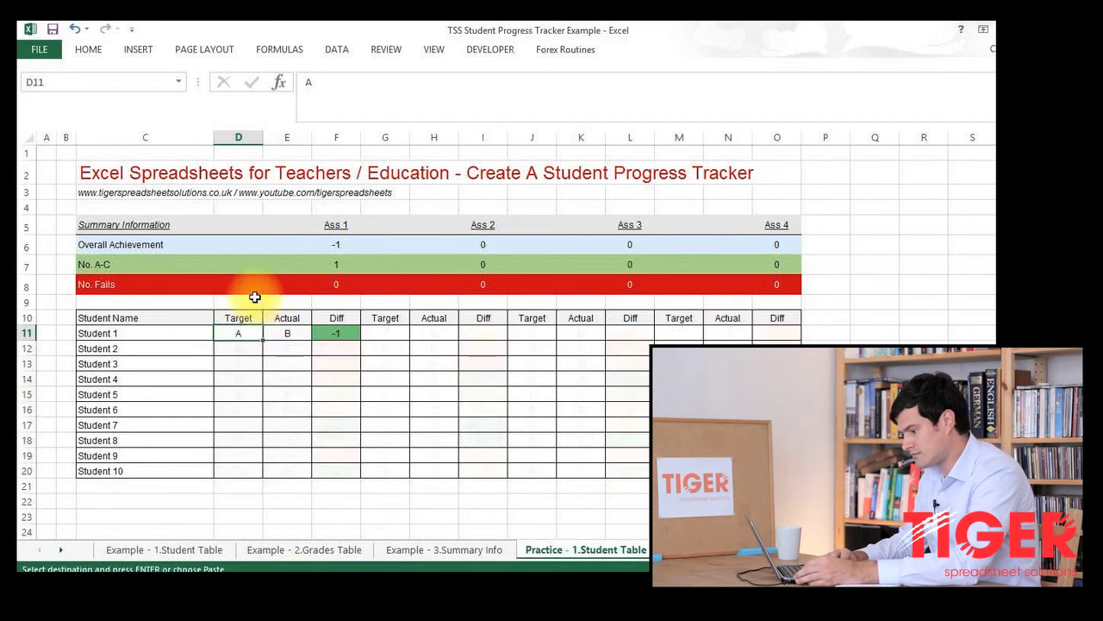
drag(239, 333, 276, 471)
key(ctrl+v)
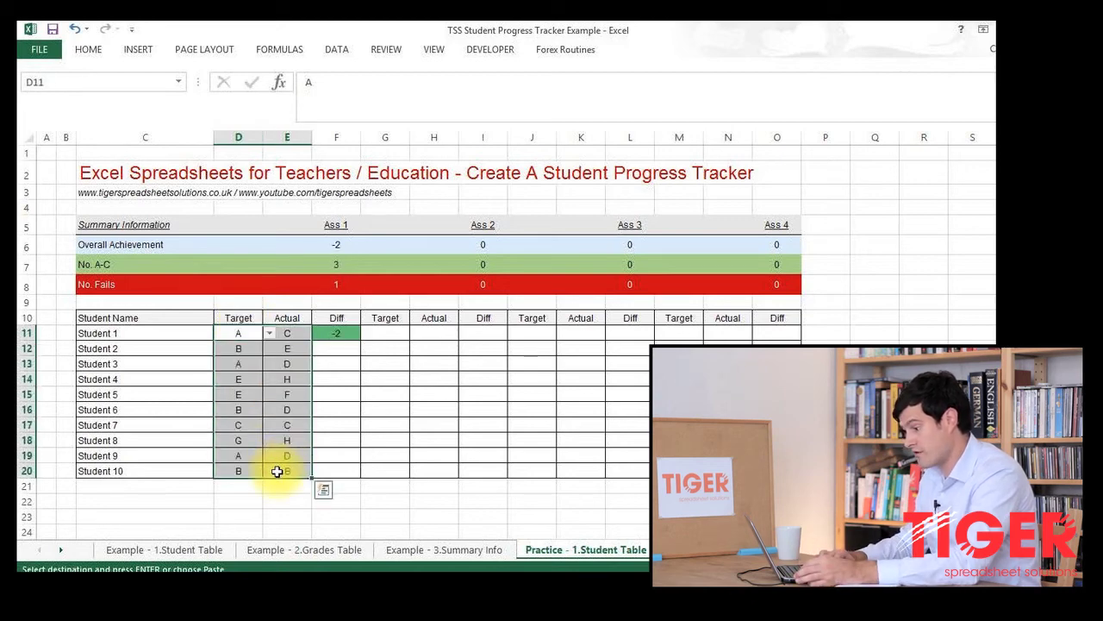
Fill the difference formula from F11 down to F20 and compare the formulas in F11 and F12
click(350, 333)
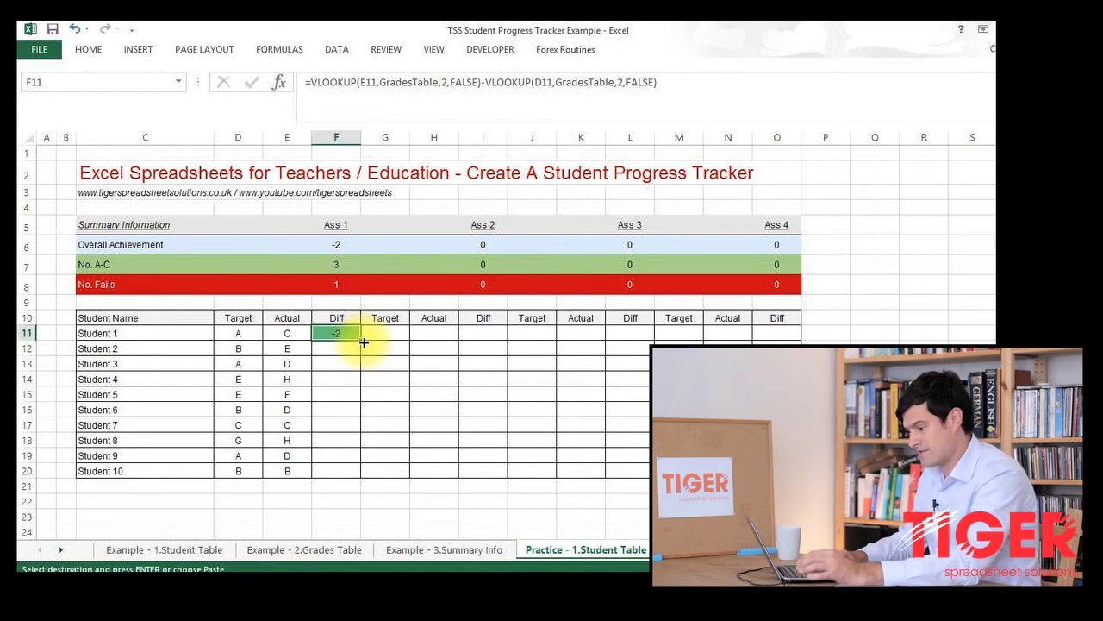
double_click(363, 342)
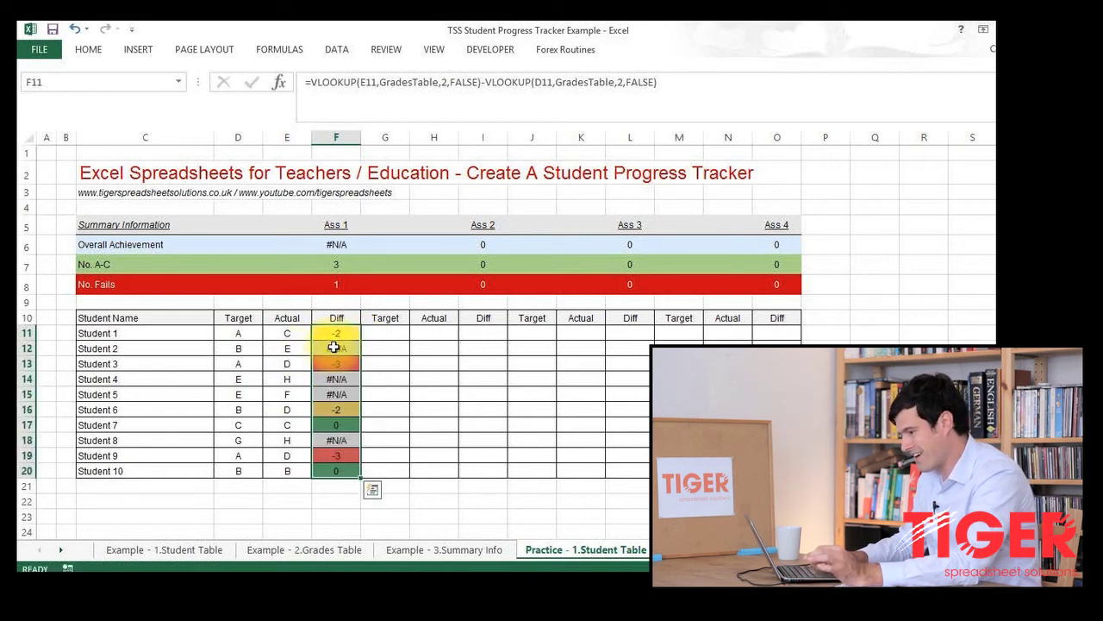
click(328, 345)
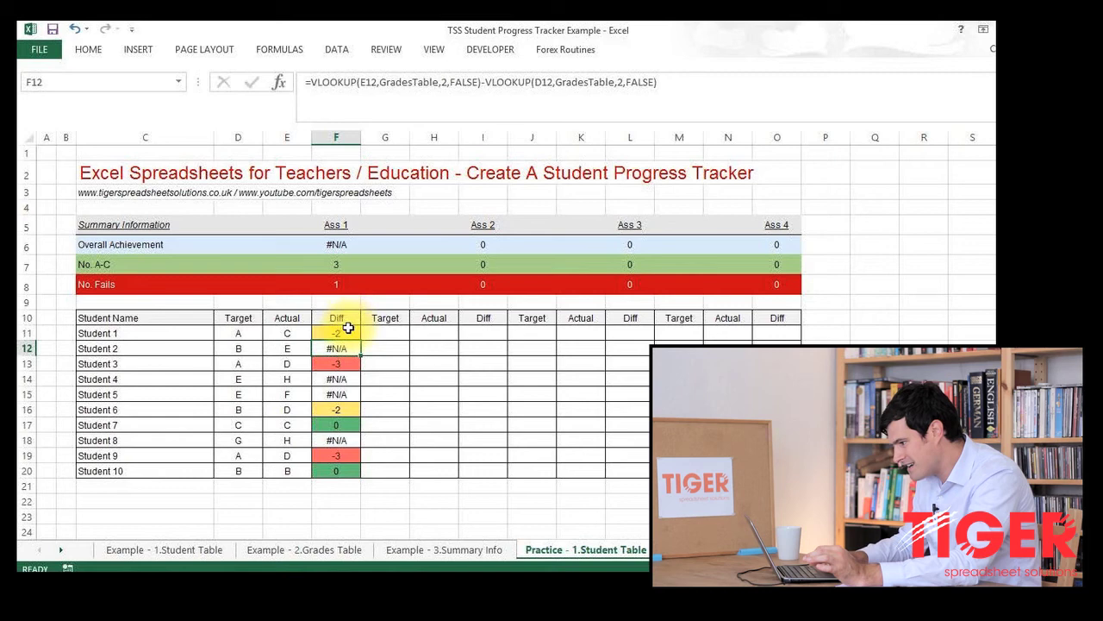
click(349, 328)
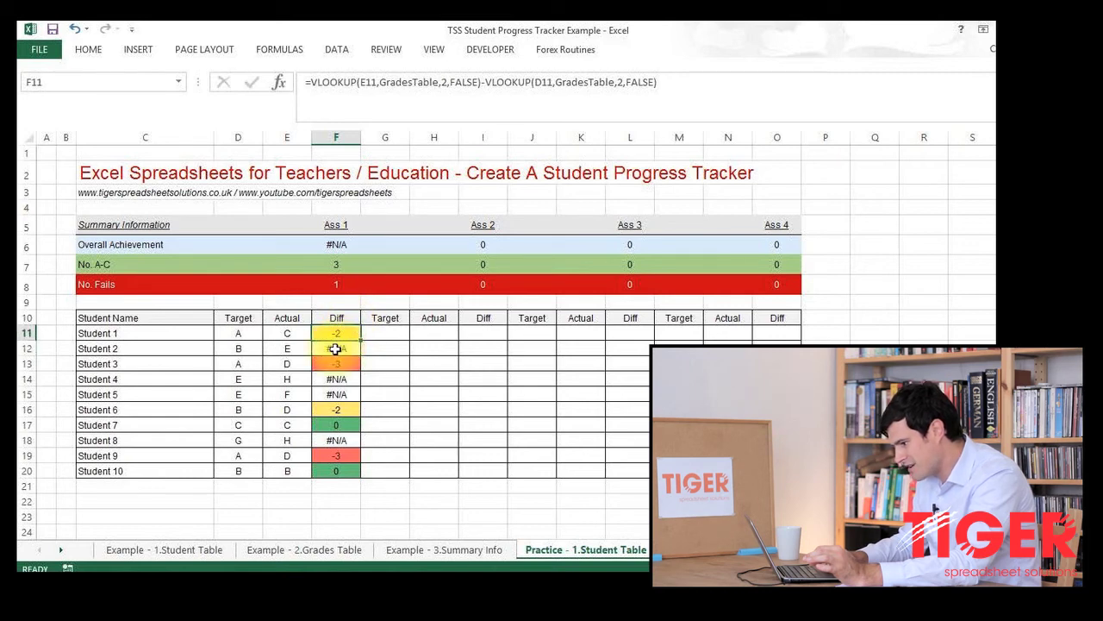
Inspect the cell references in the F12 formula and check Student 2's actual grade against the Practice - 2.Grades Table sheet
click(336, 348)
double_click(335, 348)
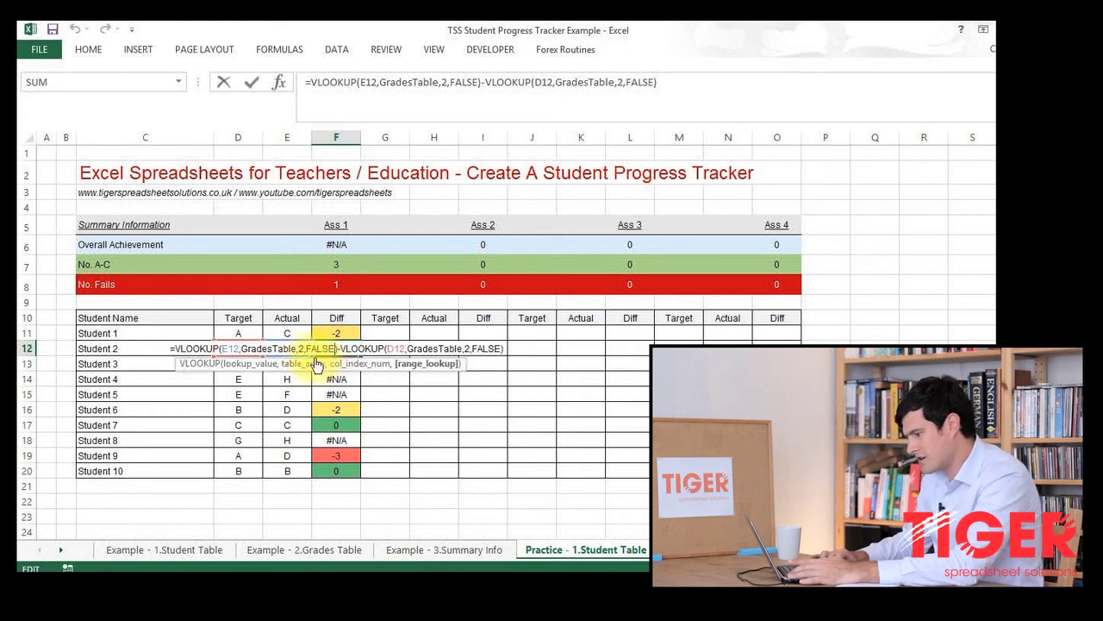
key(Escape)
click(239, 363)
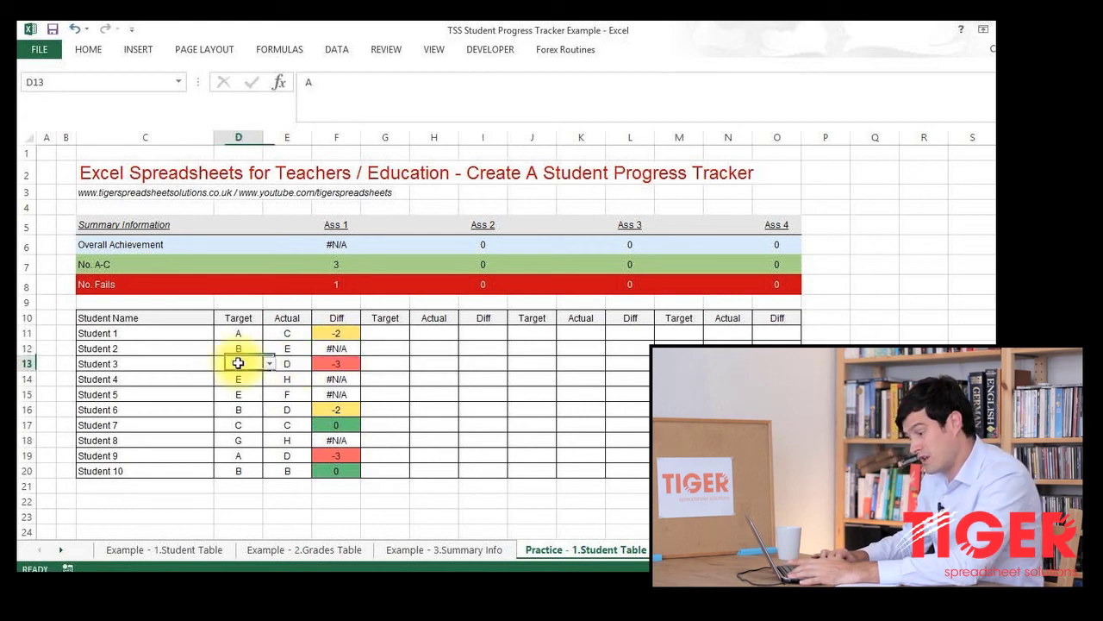
click(291, 349)
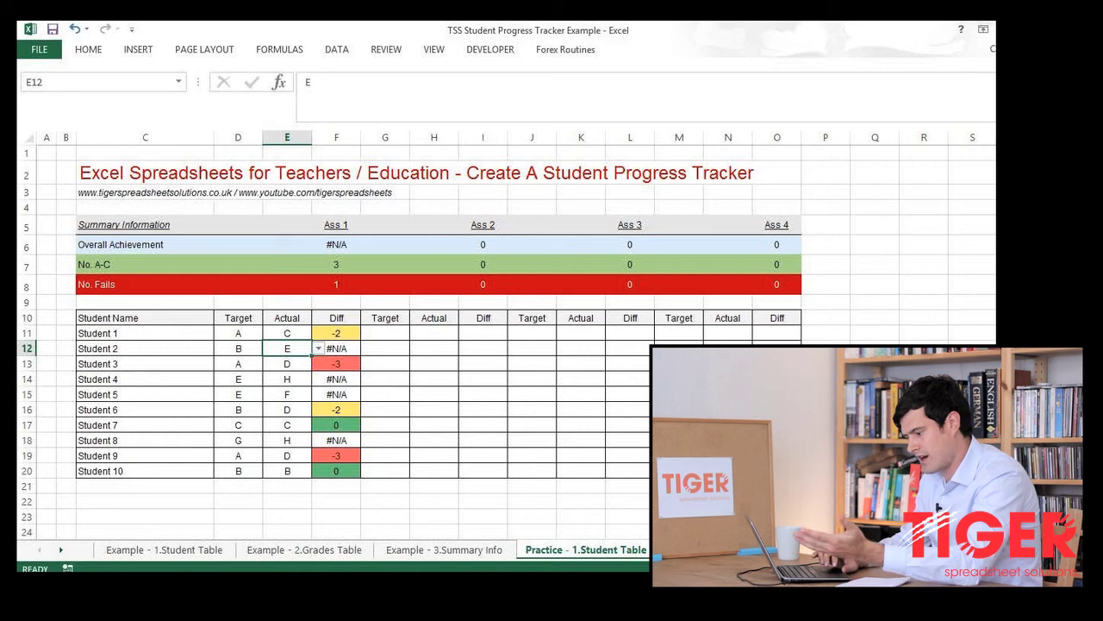
key(ctrl+Page_Down)
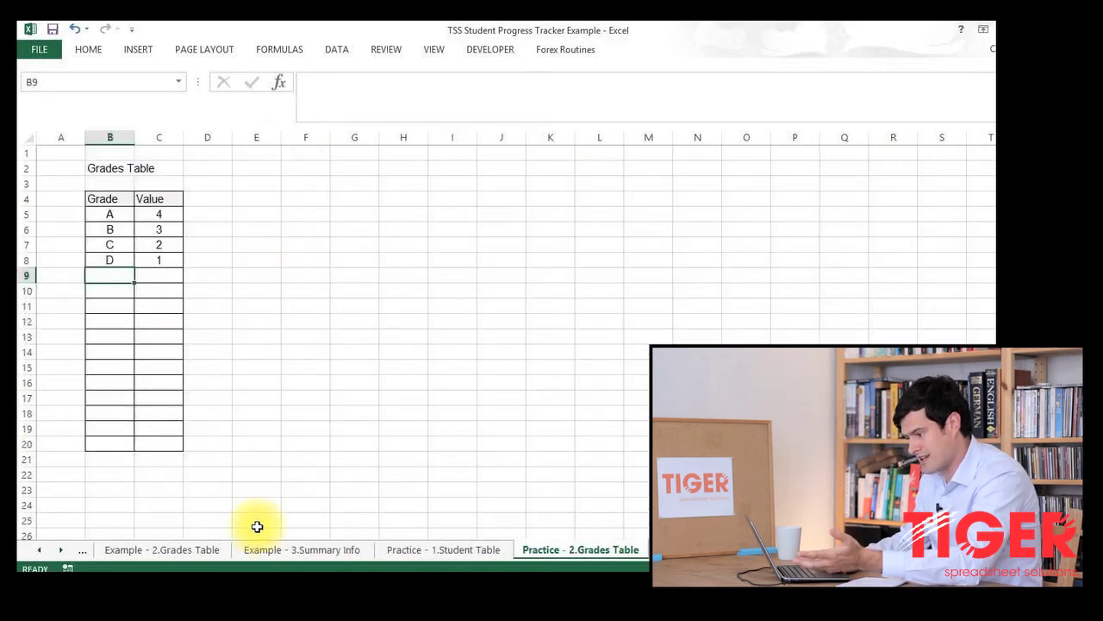
On the Practice - 1.Student Table sheet, set Student 2's actual grade to D and those of Students 4 and 5 to C
click(410, 545)
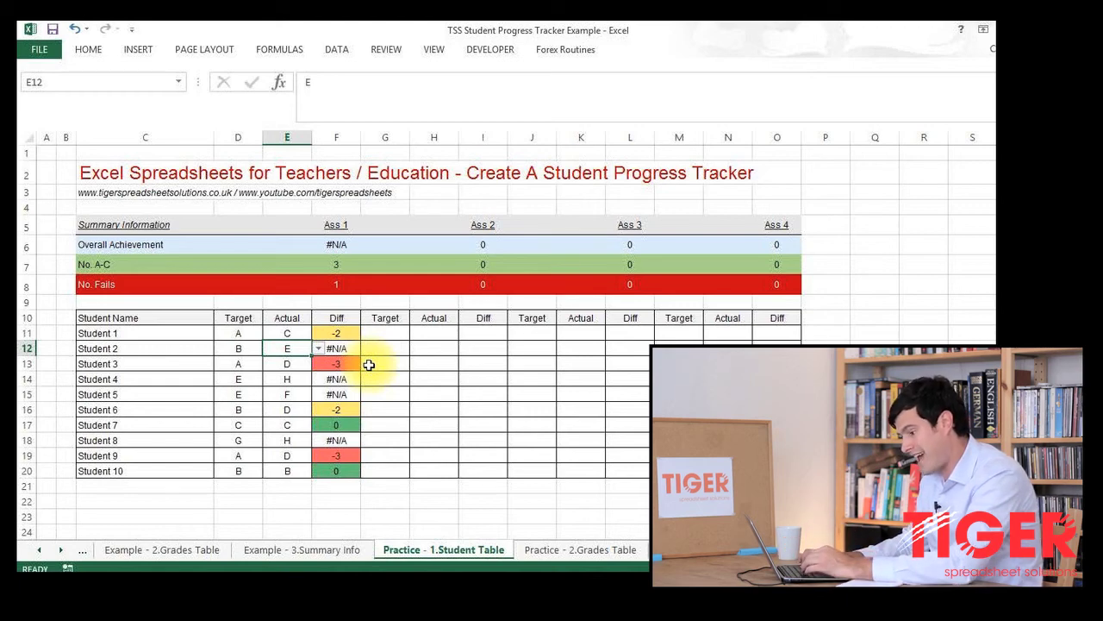
text(D)
key(Return)
key(Return)
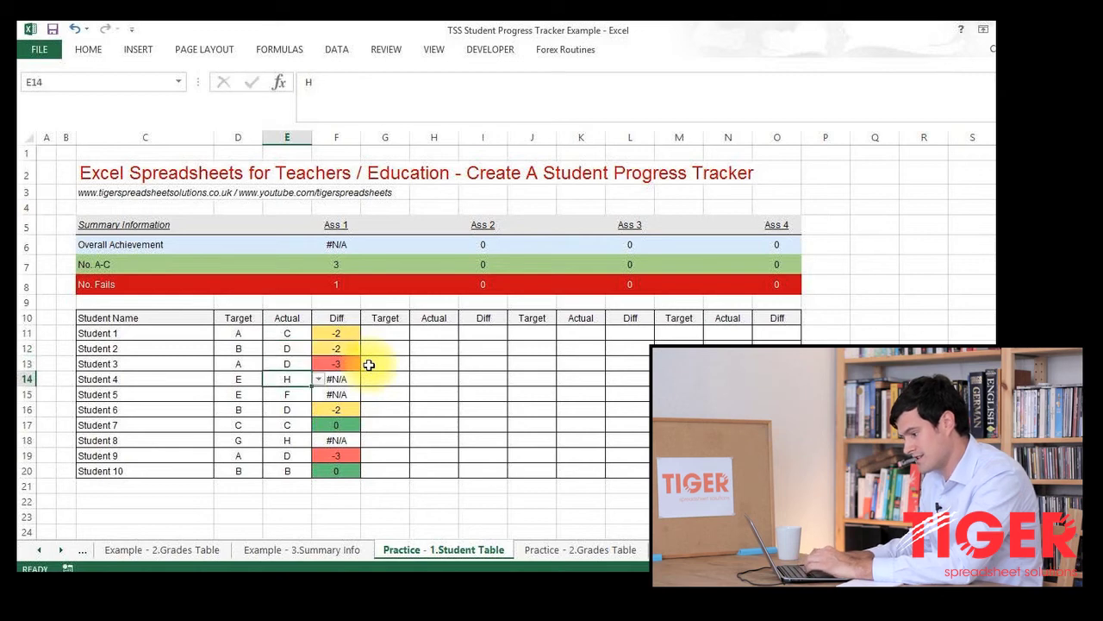
text(C)
key(Return)
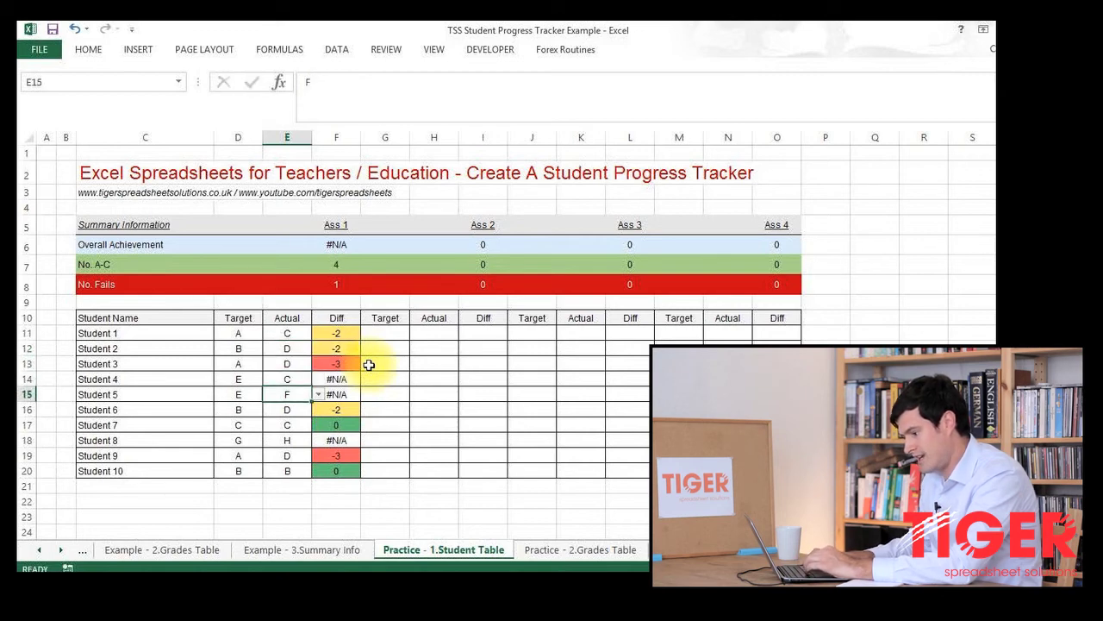
text(C)
key(Left)
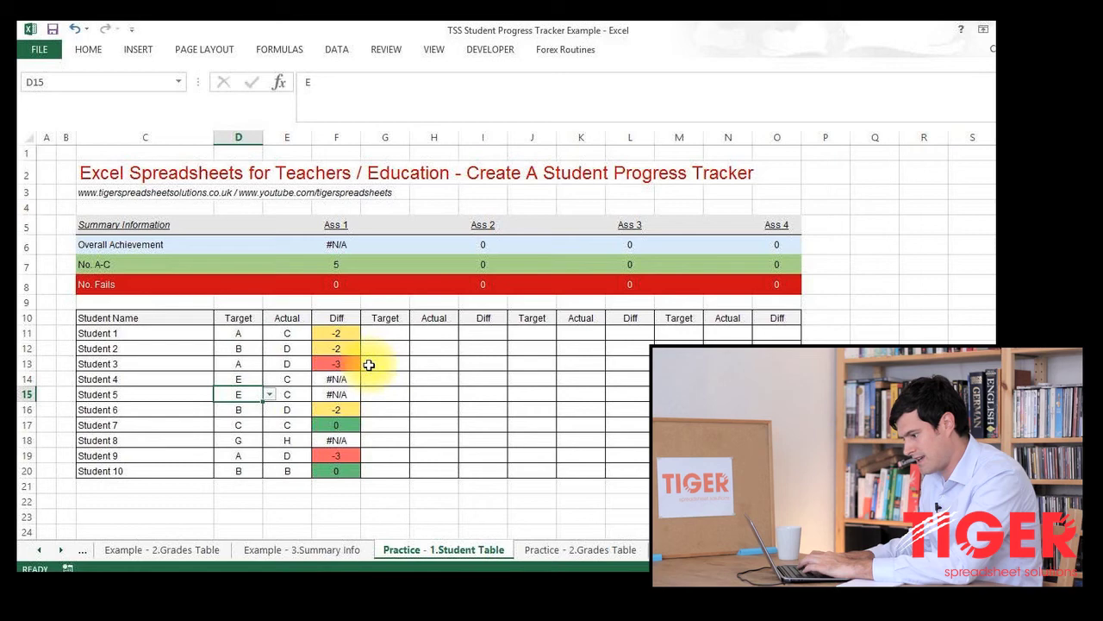
Set the first target grades of Students 4 and 5 to B
text(B)
key(Up)
text(B)
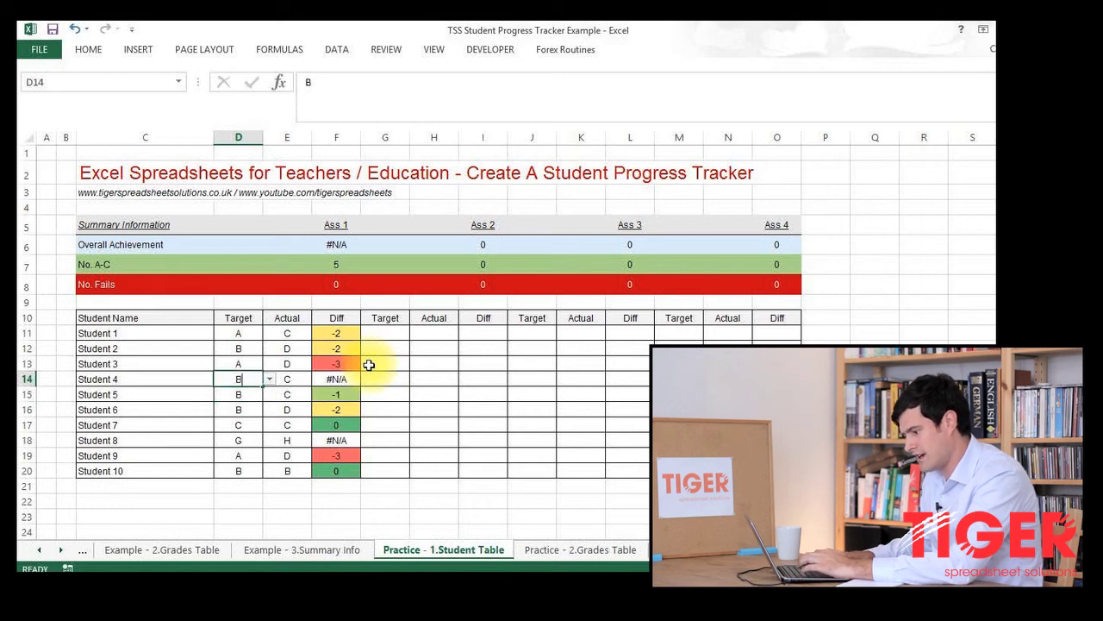
key(Down)
Set both the first target grade and the actual grade of Student 8 to A
key(Down)
key(Down)
key(Down)
key(Right)
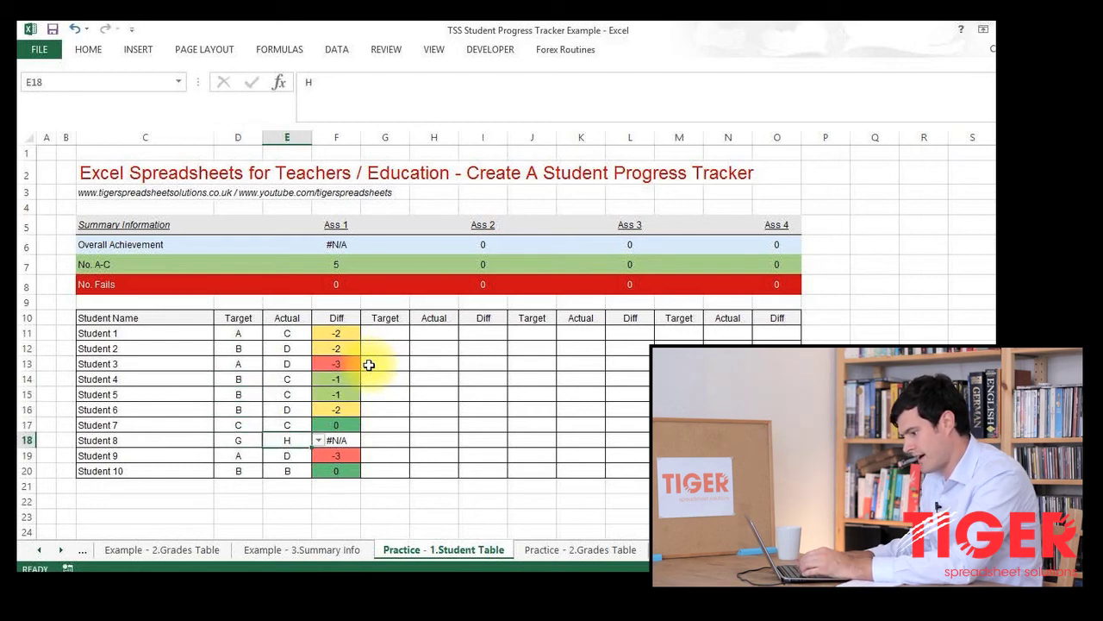
key(Left)
text(A)
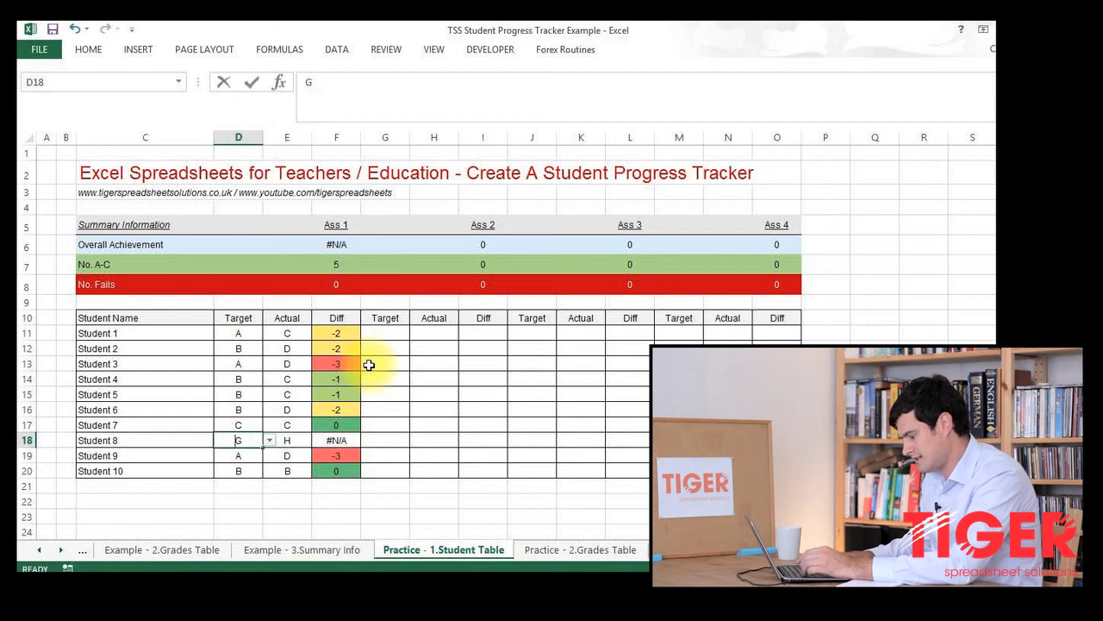
key(Right)
text(A)
key(Down)
key(Down)
key(Right)
key(Right)
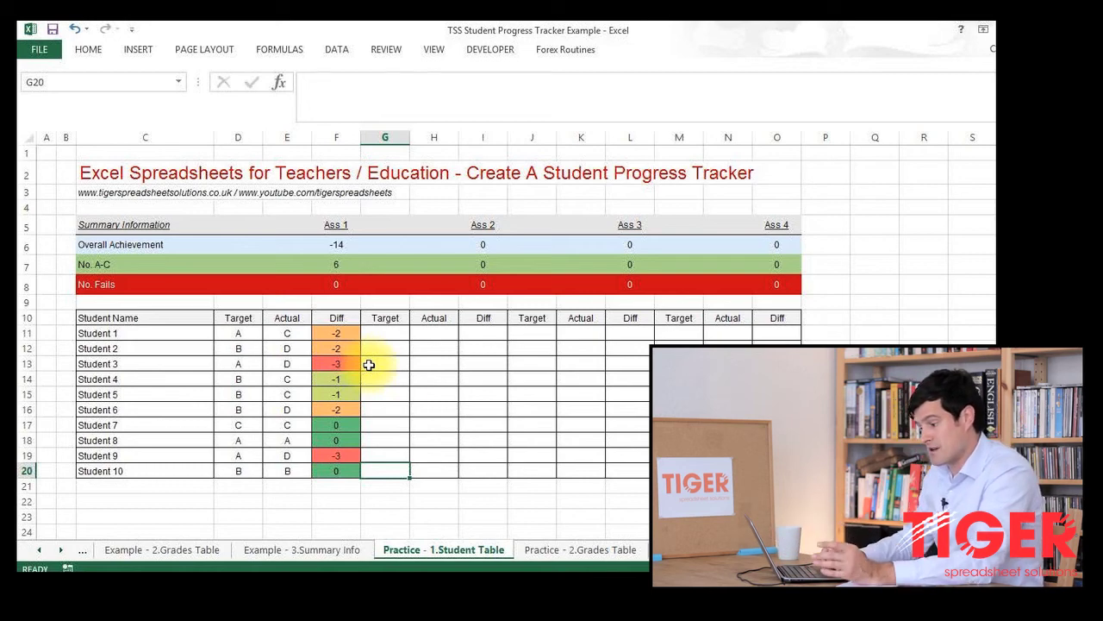
Copy the difference formula from F11 and paste it over the Diff cells F11:F20
click(336, 330)
key(ctrl+c)
drag(336, 330, 338, 469)
key(ctrl+v)
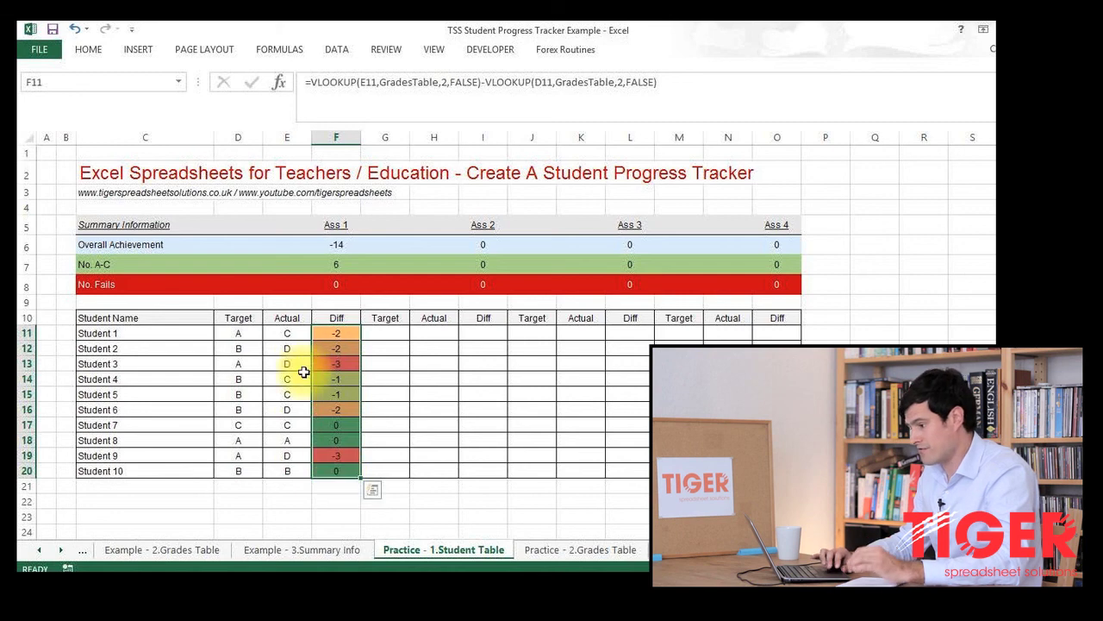
key(Escape)
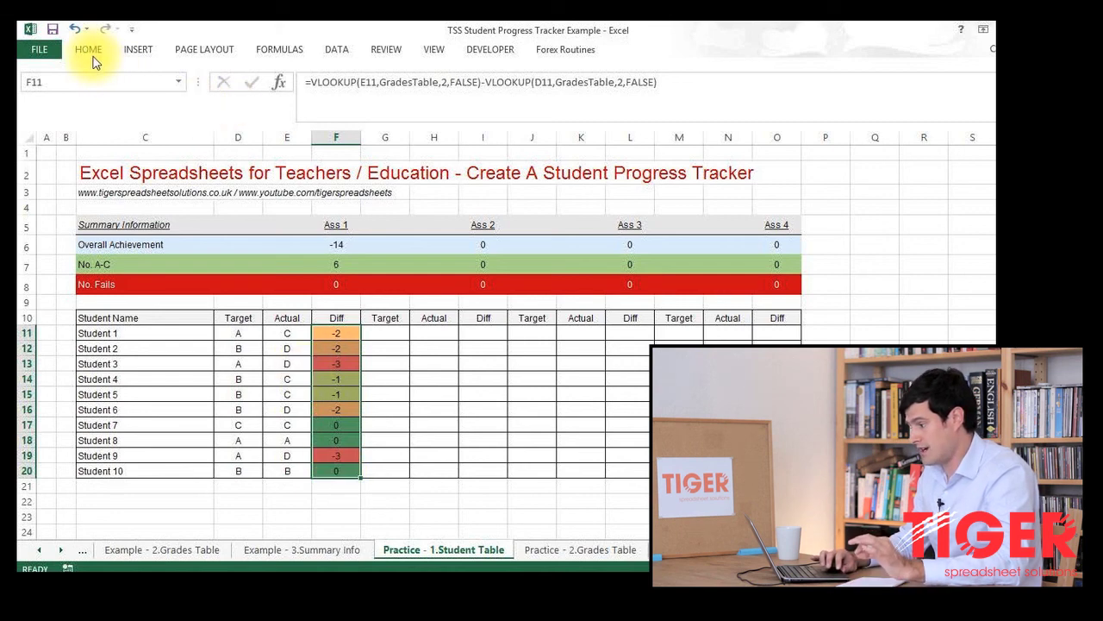
Apply the Green - Yellow - Red Color Scale conditional formatting to the Diff values in F11:F20
click(89, 52)
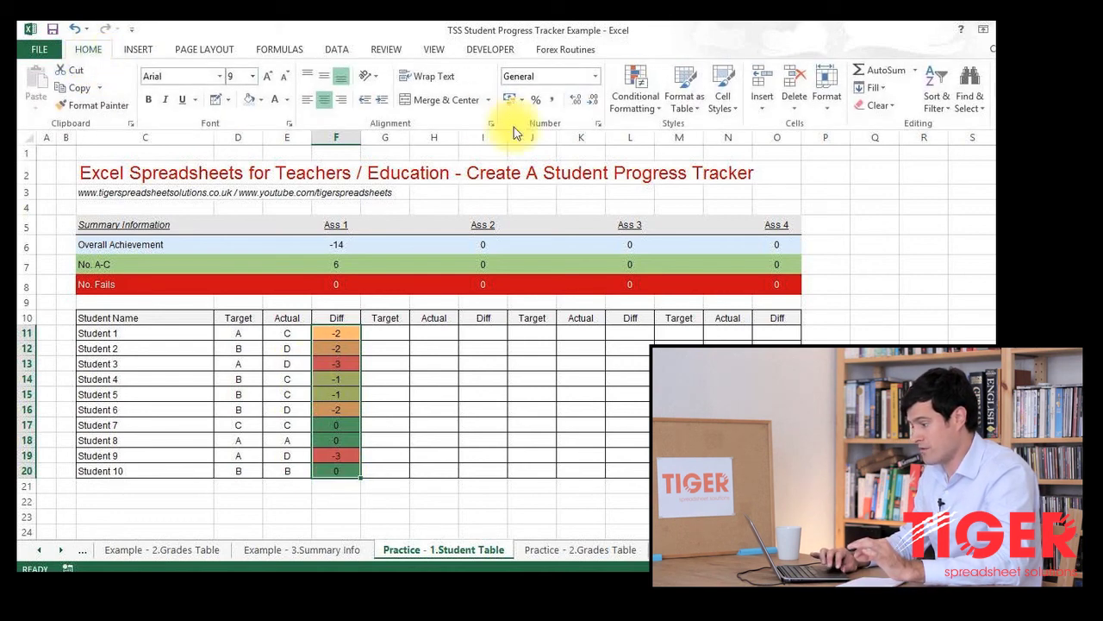
click(633, 101)
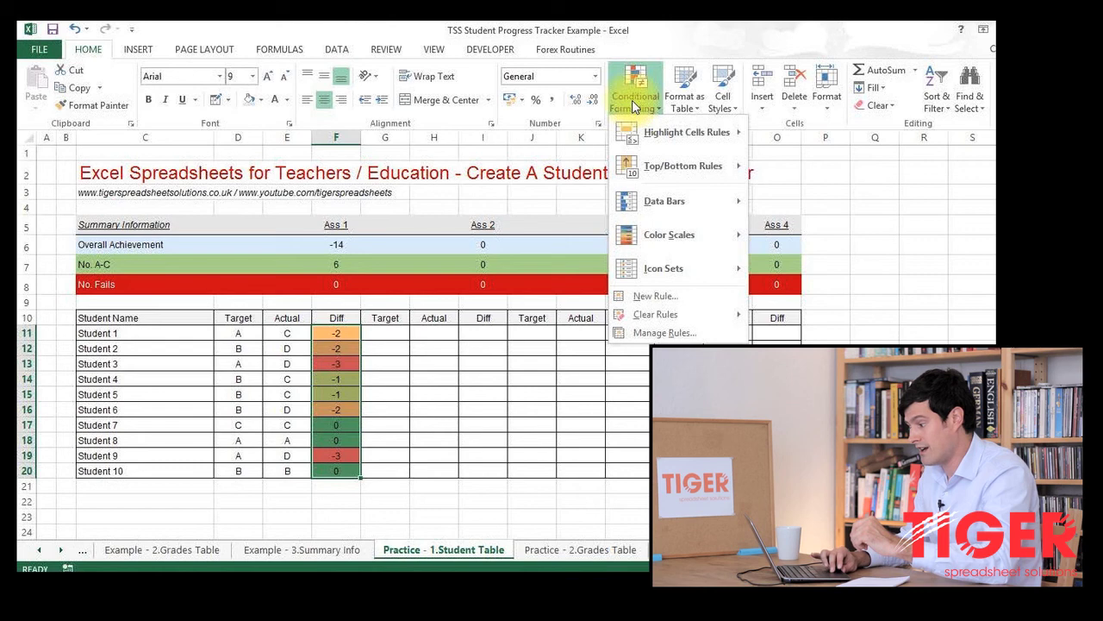
mouse_move(722, 231)
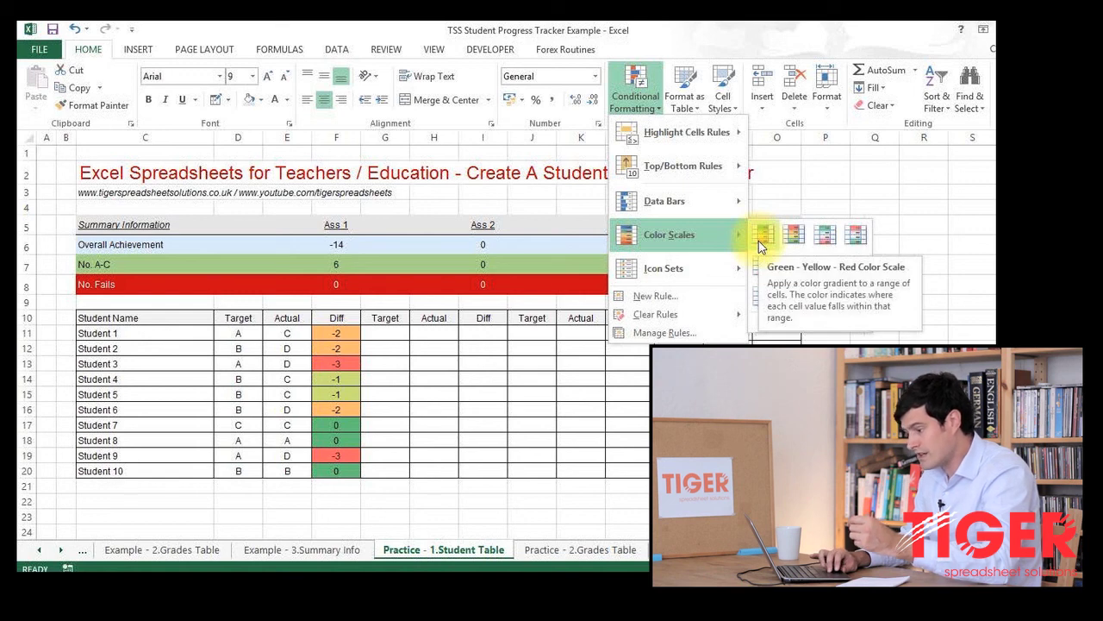
click(762, 246)
click(355, 438)
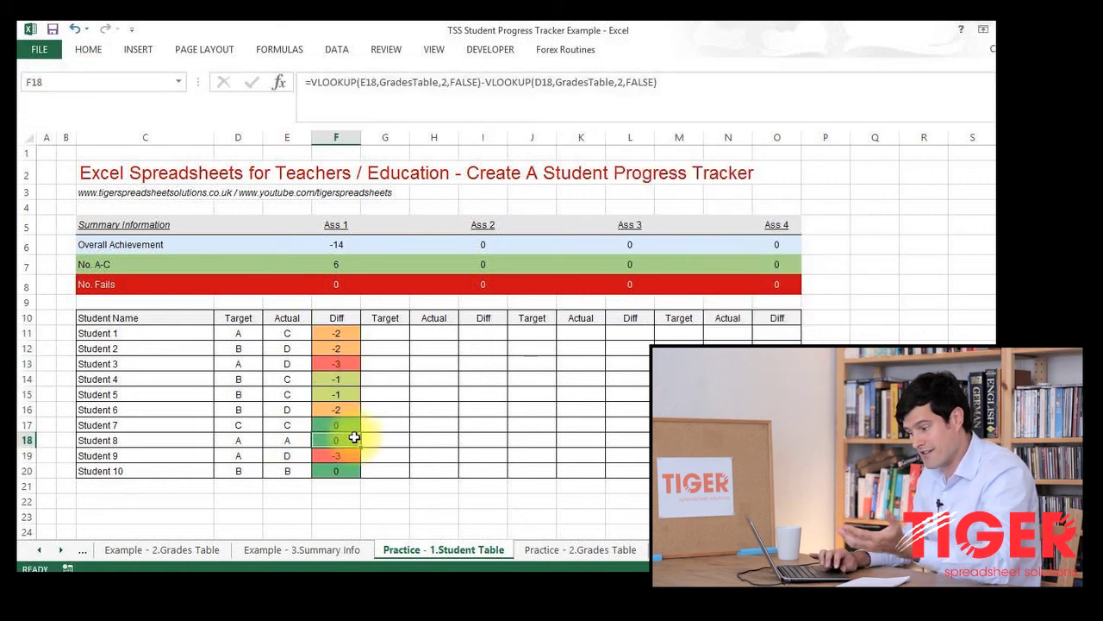